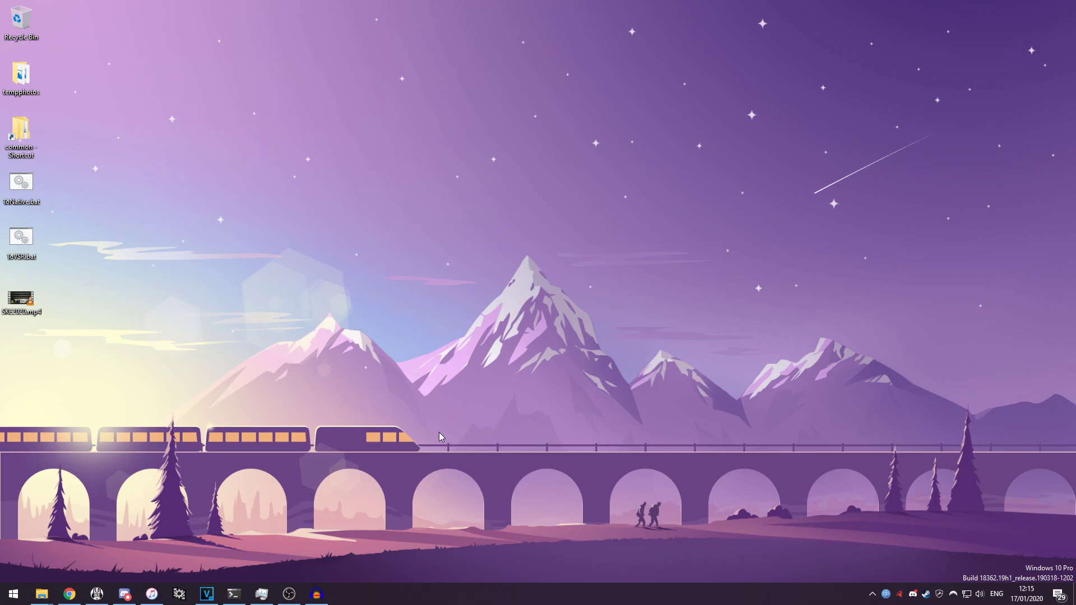
Search Google for "dolphin emulator" in a new Chrome tab and open the official Dolphin website.
{"action": "left_click", "coordinate": [73, 598]}
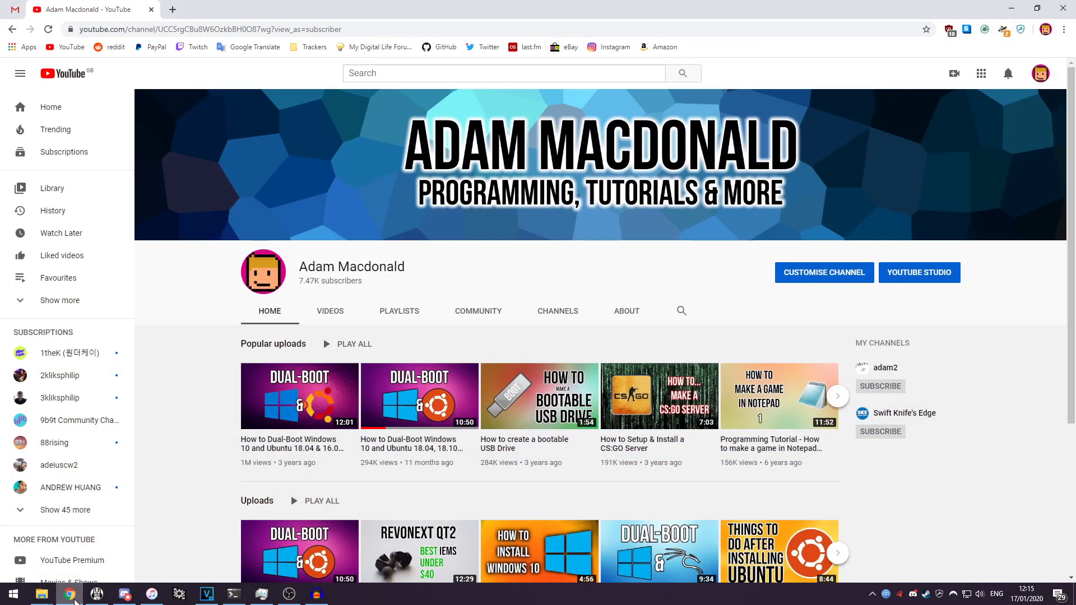
{"action": "left_click", "coordinate": [173, 9]}
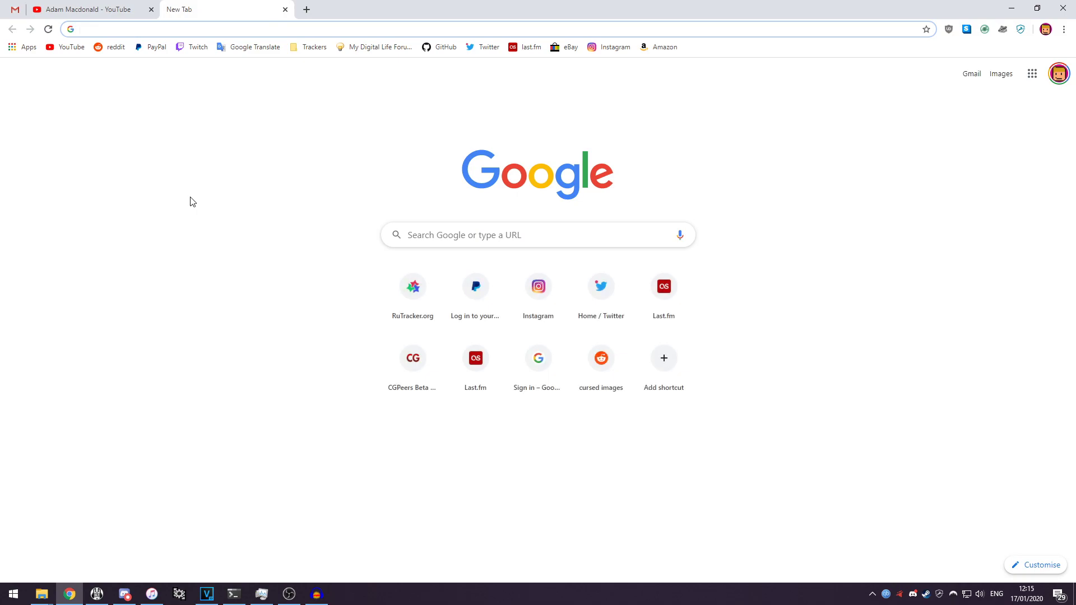
{"action": "type", "text": "dolphin emulator"}
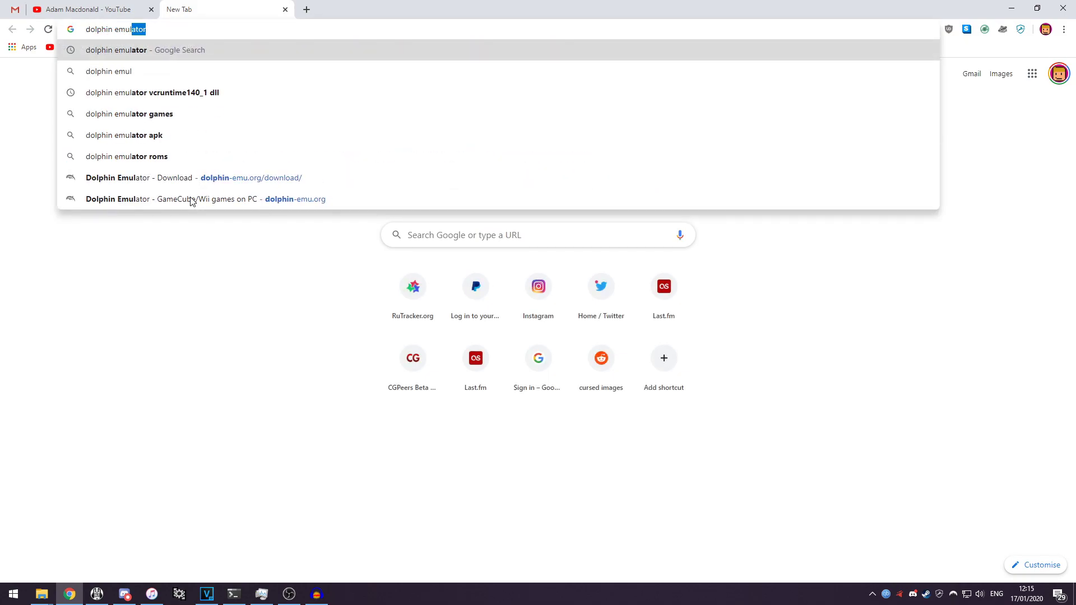
{"action": "key", "text": "Return"}
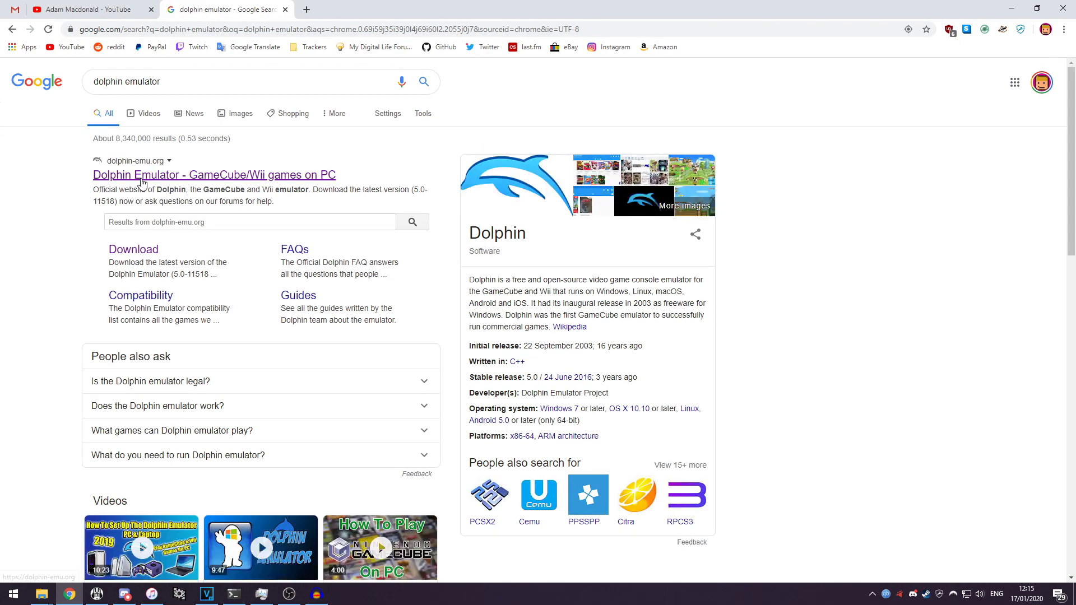
{"action": "left_click", "coordinate": [142, 178]}
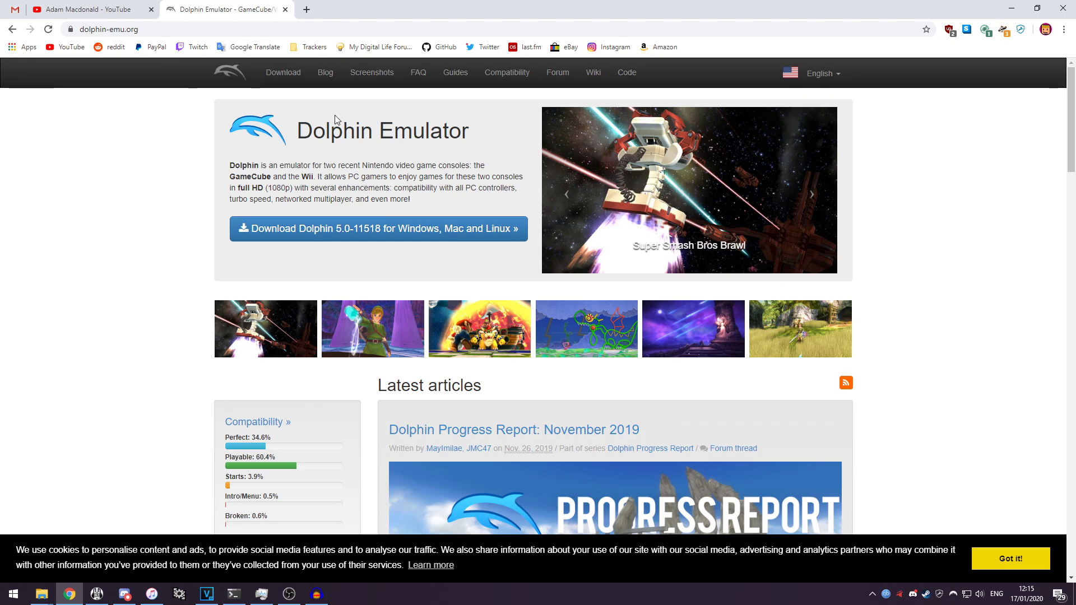
On the site's download page, open the Visual C++ redistributable link in a new tab and download Dolphin 5.0-11518 for Windows x64.
{"action": "left_click", "coordinate": [275, 78]}
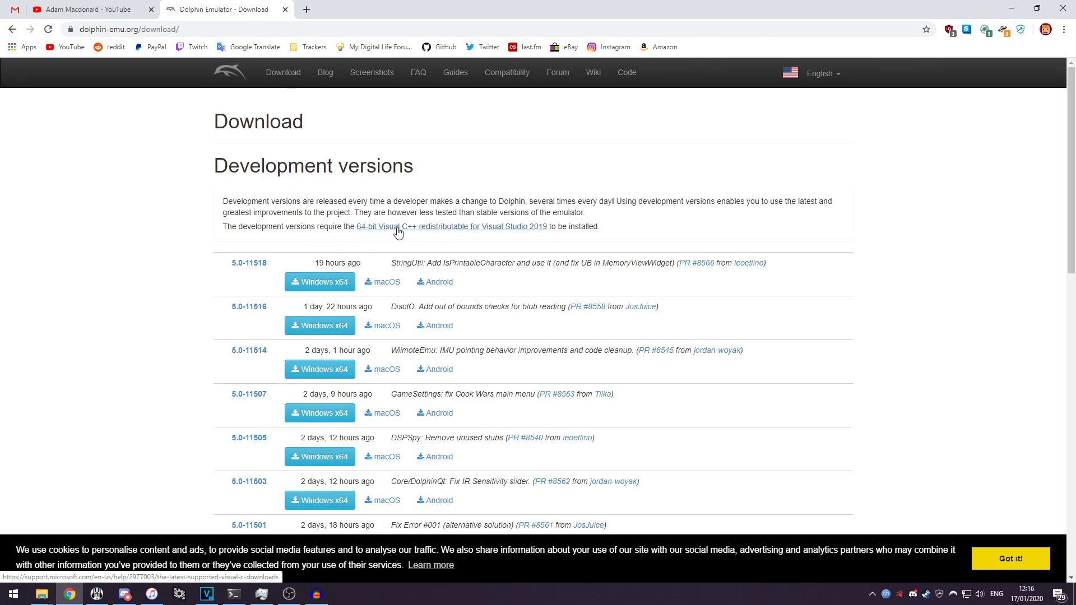
{"action": "middle_click", "coordinate": [457, 230]}
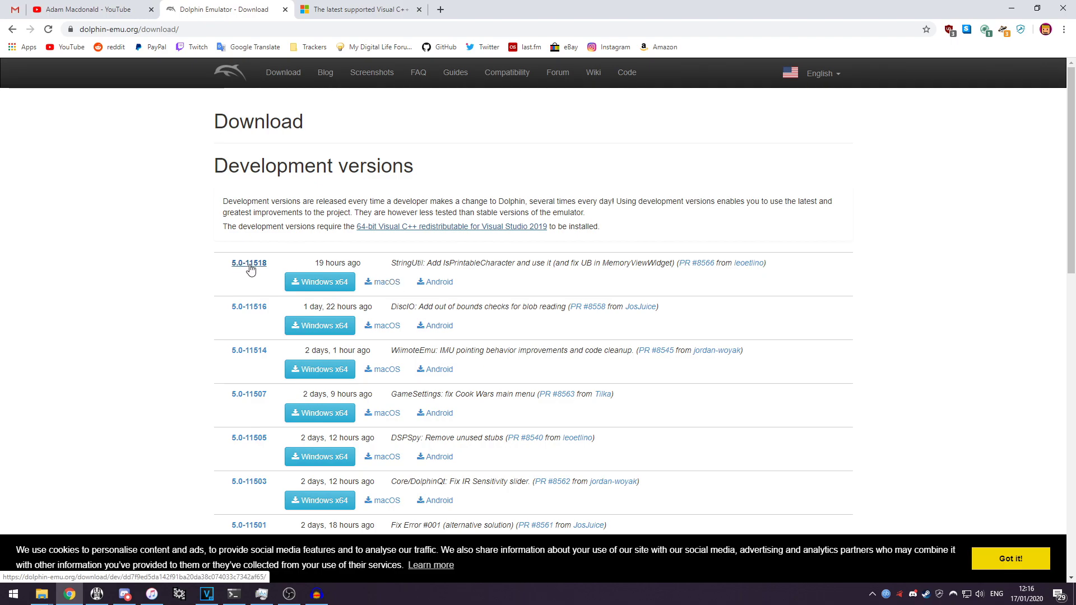
{"action": "left_click", "coordinate": [315, 284]}
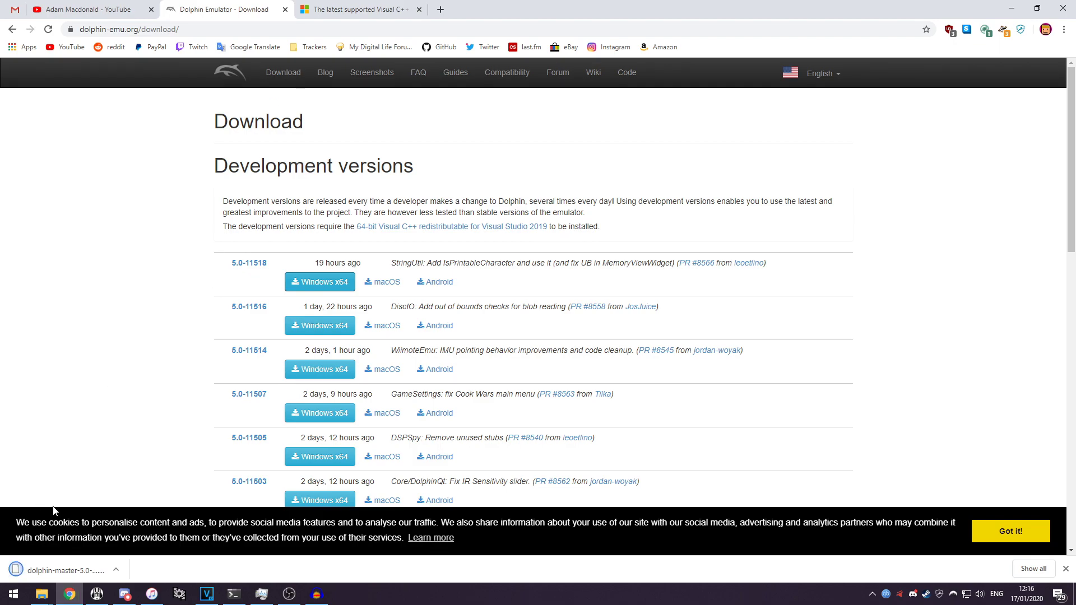
Download vc_redist.x64.exe from the Visual Studio 2015, 2017 and 2019 section of the Microsoft Support page.
{"action": "left_click", "coordinate": [359, 9]}
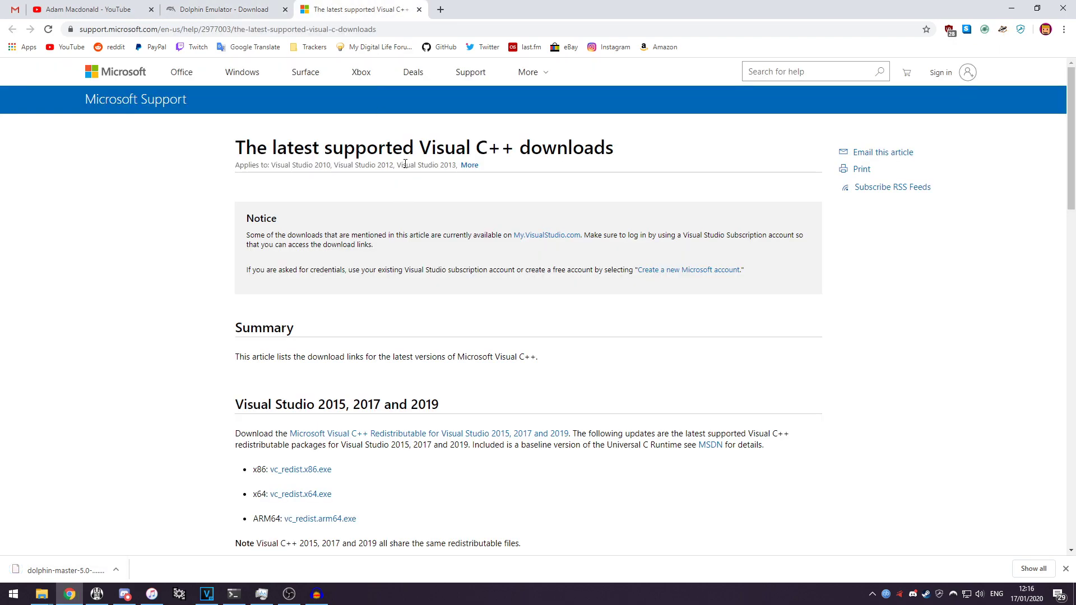
{"action": "scroll", "coordinate": [377, 377], "scroll_direction": "down", "scroll_amount": 2}
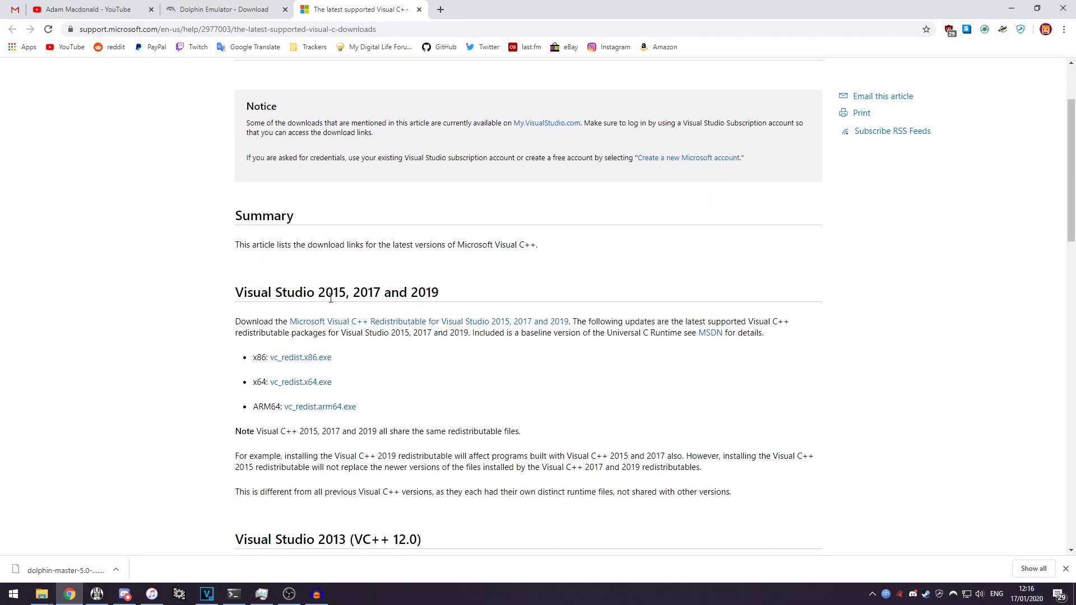
{"action": "double_click", "coordinate": [259, 383]}
{"action": "left_click", "coordinate": [265, 384]}
{"action": "left_click", "coordinate": [297, 384]}
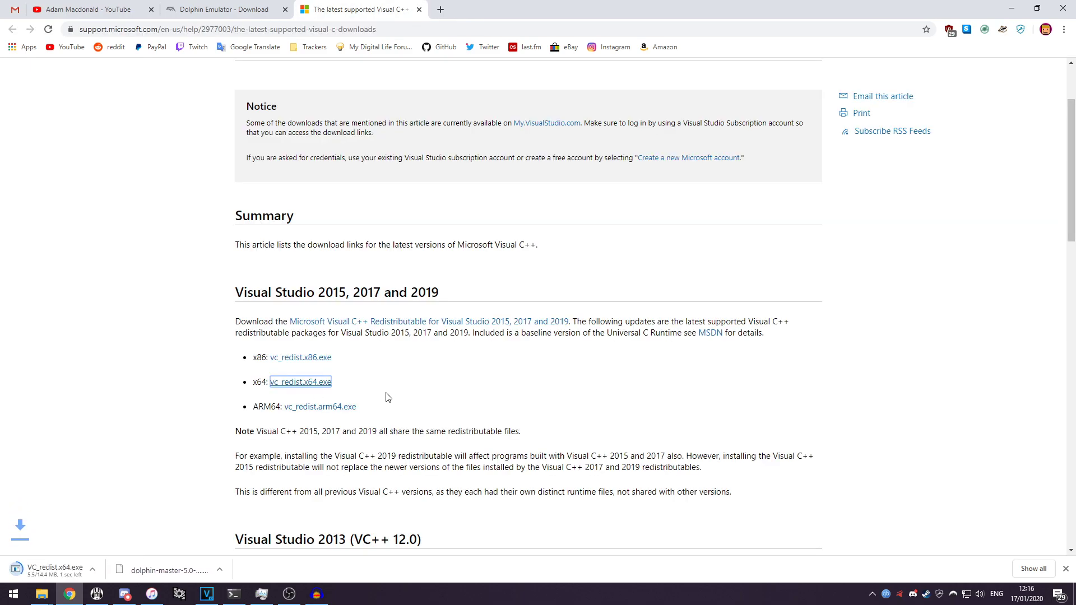
Run the downloaded VC_redist.x64.exe, accept the license terms, install it, and close the installer without restarting the computer.
{"action": "left_click", "coordinate": [58, 569]}
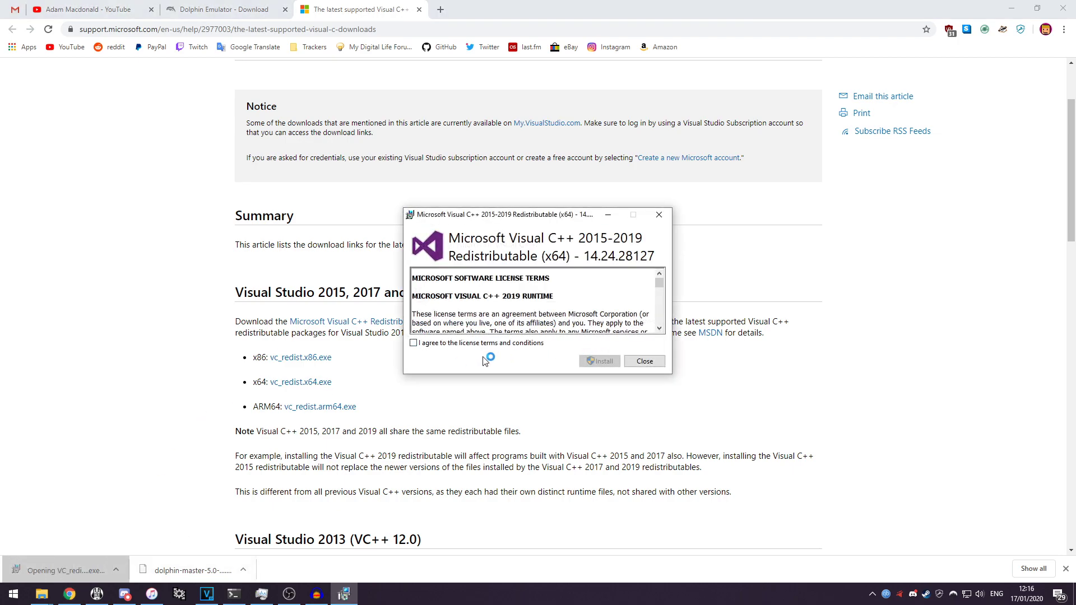
{"action": "left_click", "coordinate": [454, 347]}
{"action": "left_click", "coordinate": [595, 362]}
{"action": "left_click", "coordinate": [477, 364]}
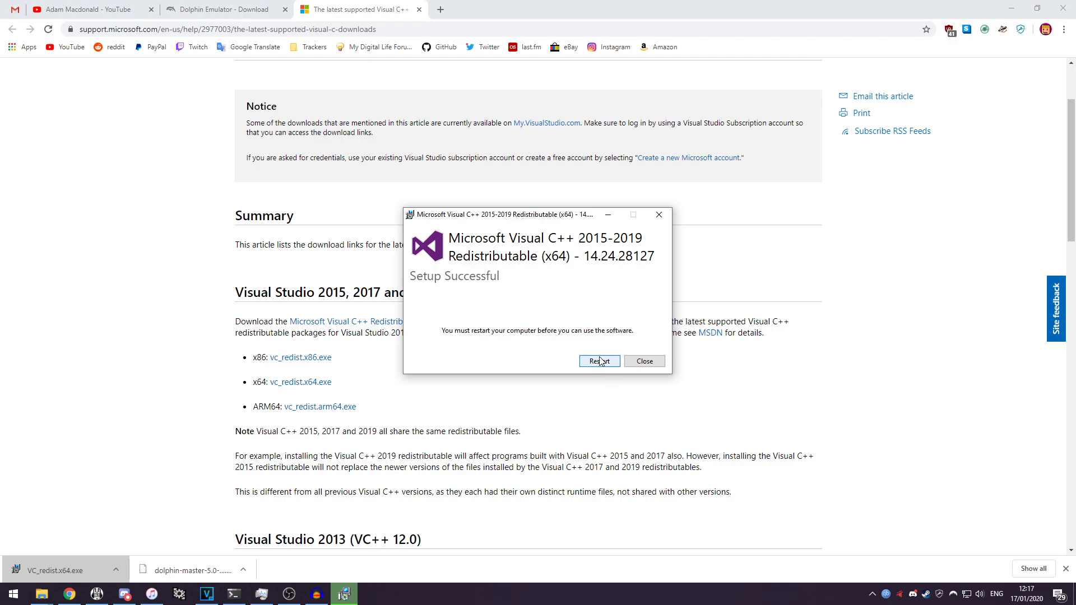
{"action": "left_click", "coordinate": [645, 362]}
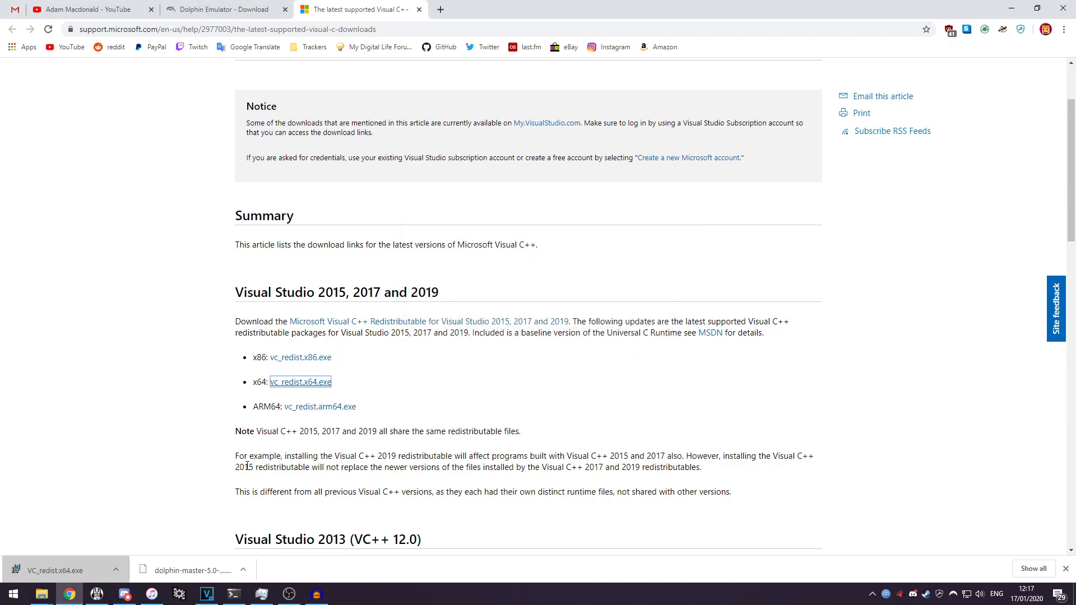
Show the downloaded Dolphin archive in its folder and return to the browser.
{"action": "right_click", "coordinate": [193, 575]}
{"action": "left_click", "coordinate": [219, 539]}
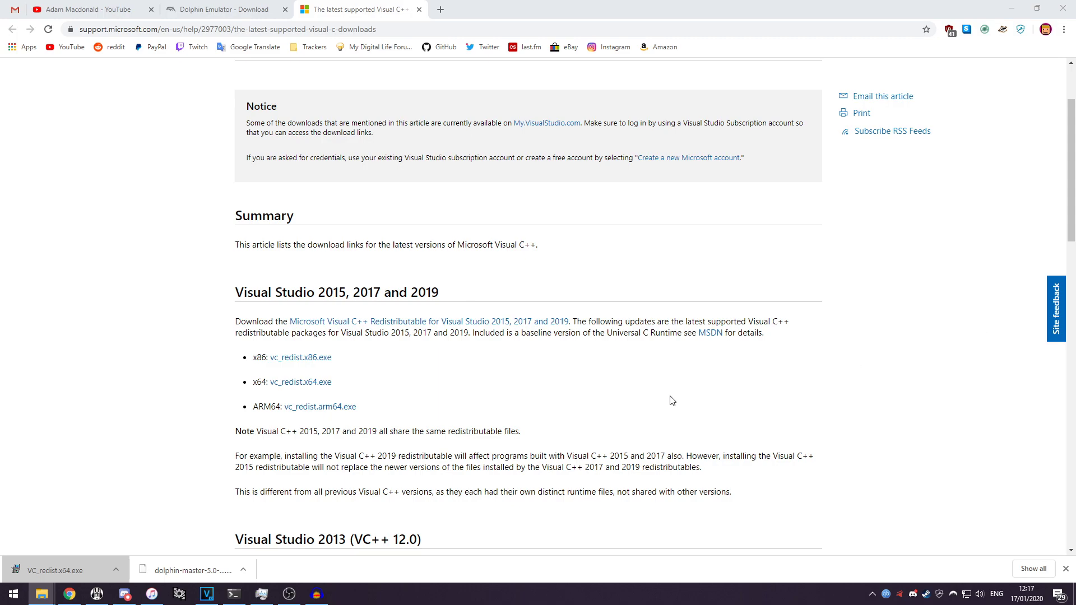
{"action": "left_click", "coordinate": [70, 594]}
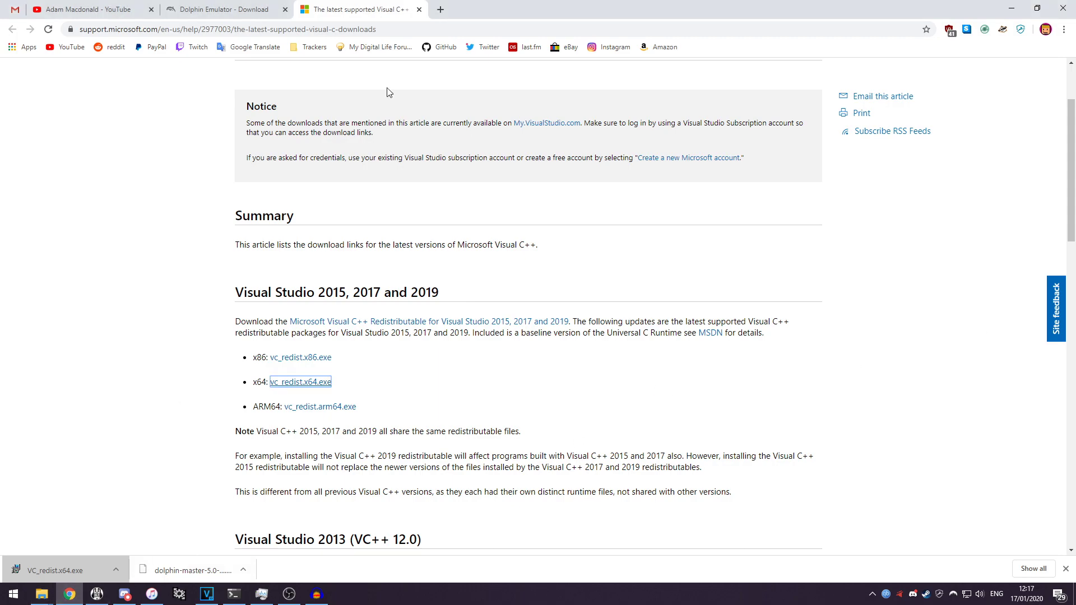
Search Google for "7 zip" in a new tab and open the official 7-Zip website.
{"action": "left_click", "coordinate": [440, 9]}
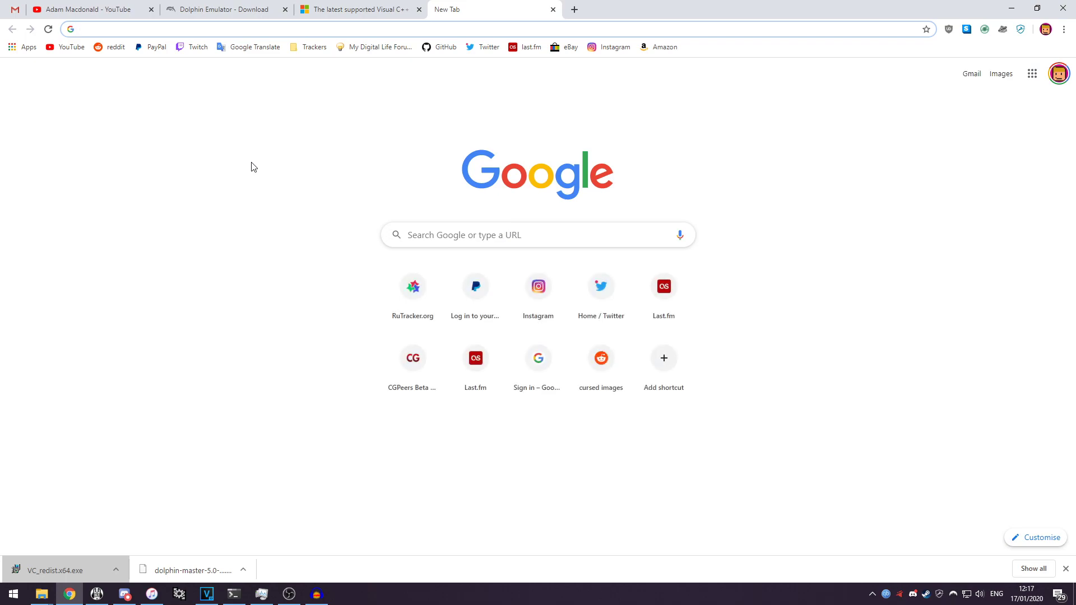
{"action": "type", "text": "7 zip"}
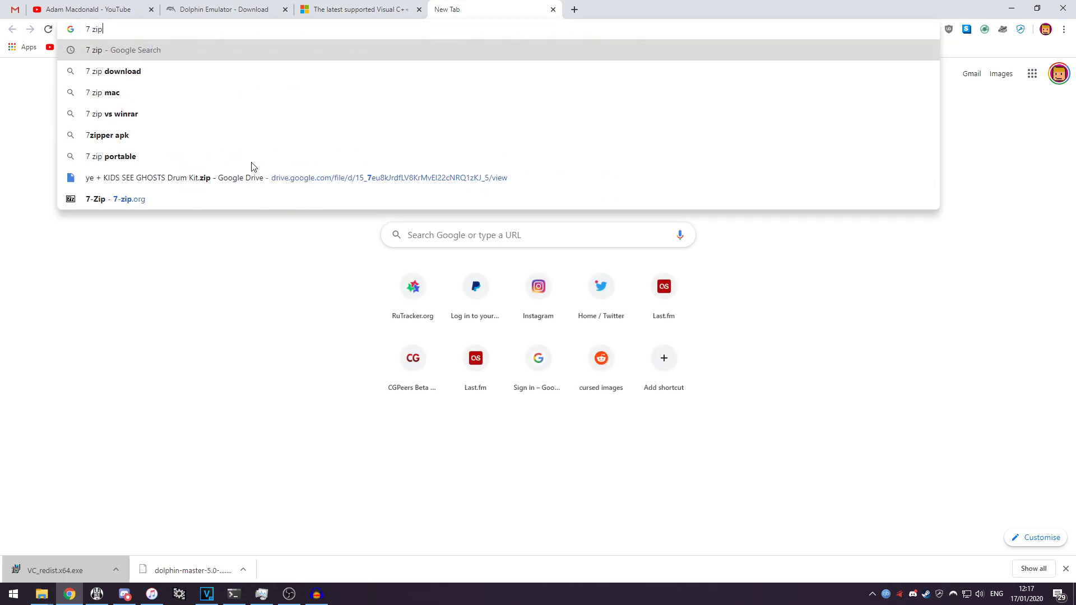
{"action": "key", "text": "Return"}
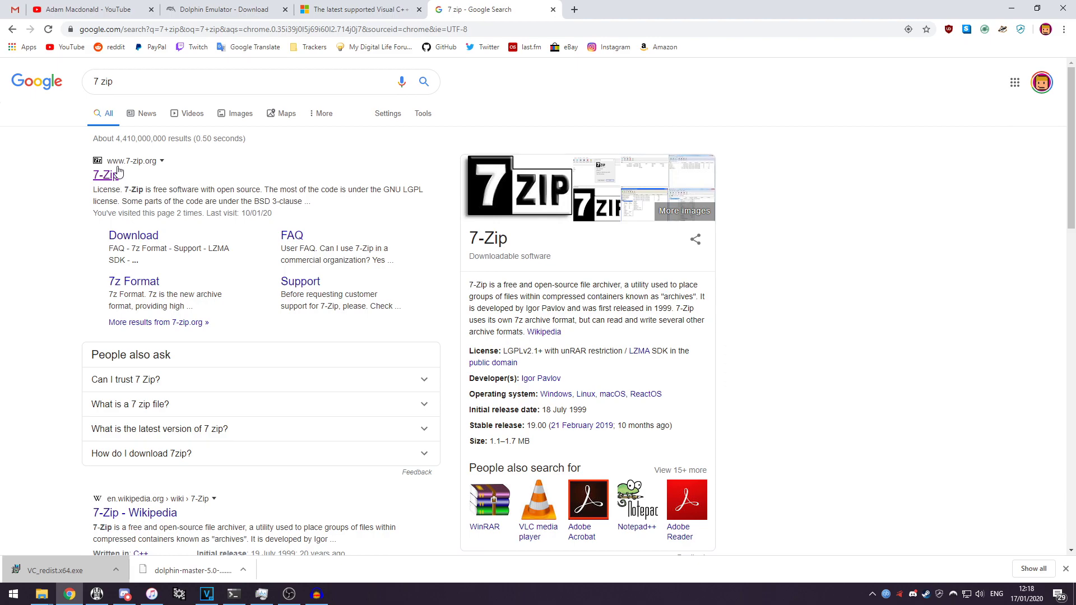
{"action": "left_click", "coordinate": [114, 175]}
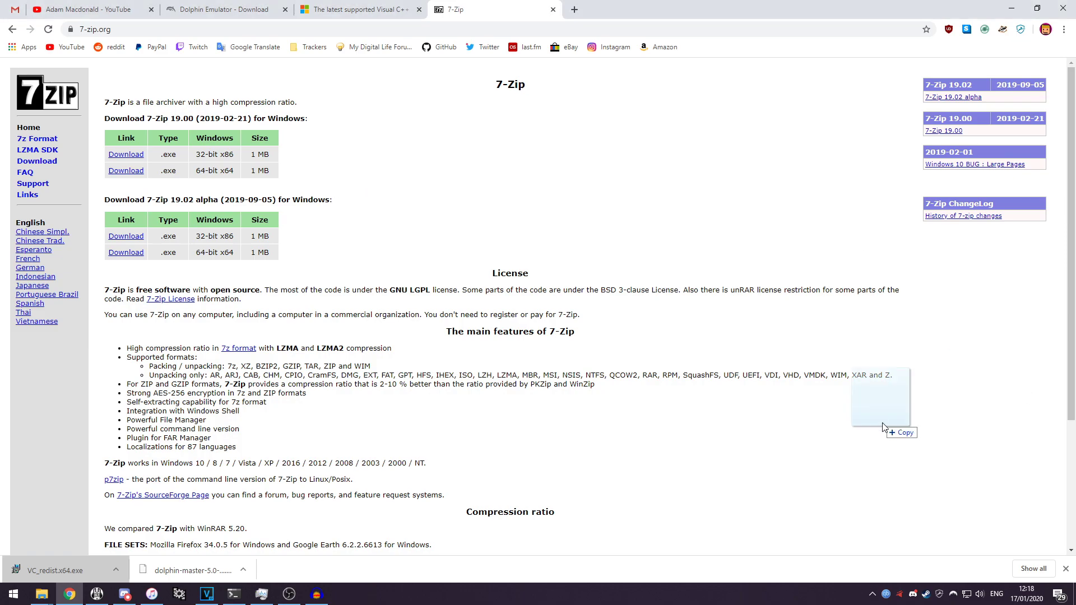
Place the downloaded dolphin-master-5.0-11518-x64.7z archive on the desktop and open it in 7-Zip.
{"action": "left_click", "coordinate": [1073, 599]}
{"action": "left_click_drag", "start_coordinate": [1059, 561], "coordinate": [439, 301]}
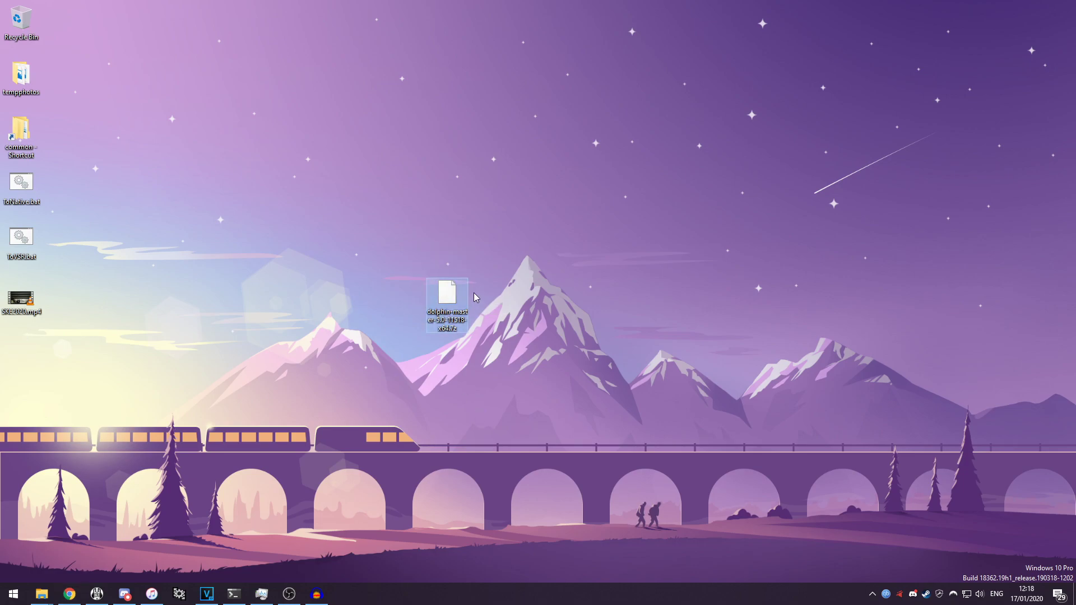
{"action": "left_click", "coordinate": [444, 303]}
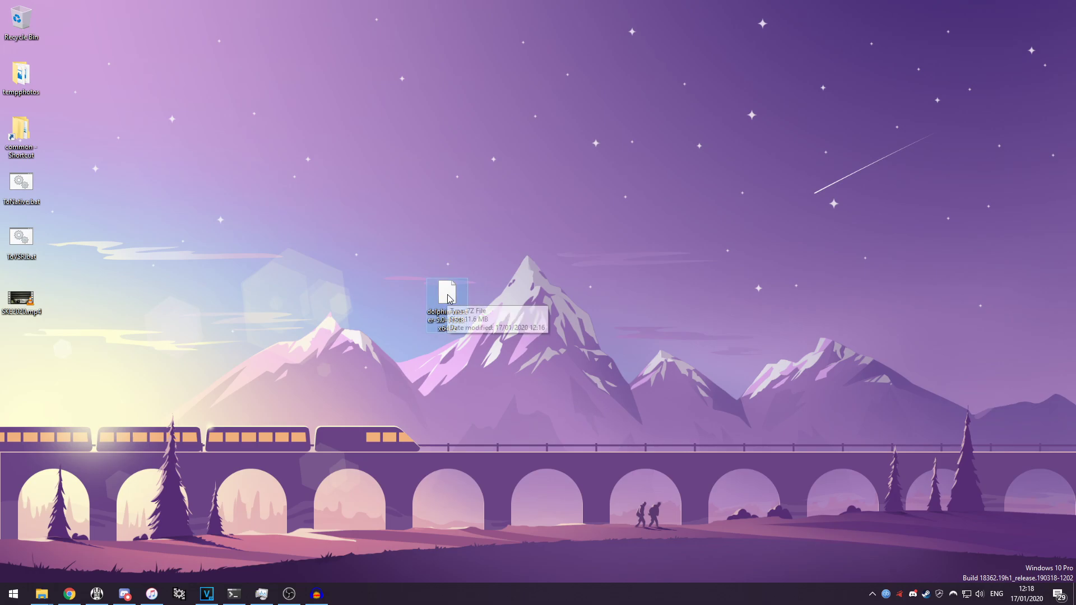
{"action": "right_click", "coordinate": [446, 294]}
{"action": "mouse_move", "coordinate": [479, 344]}
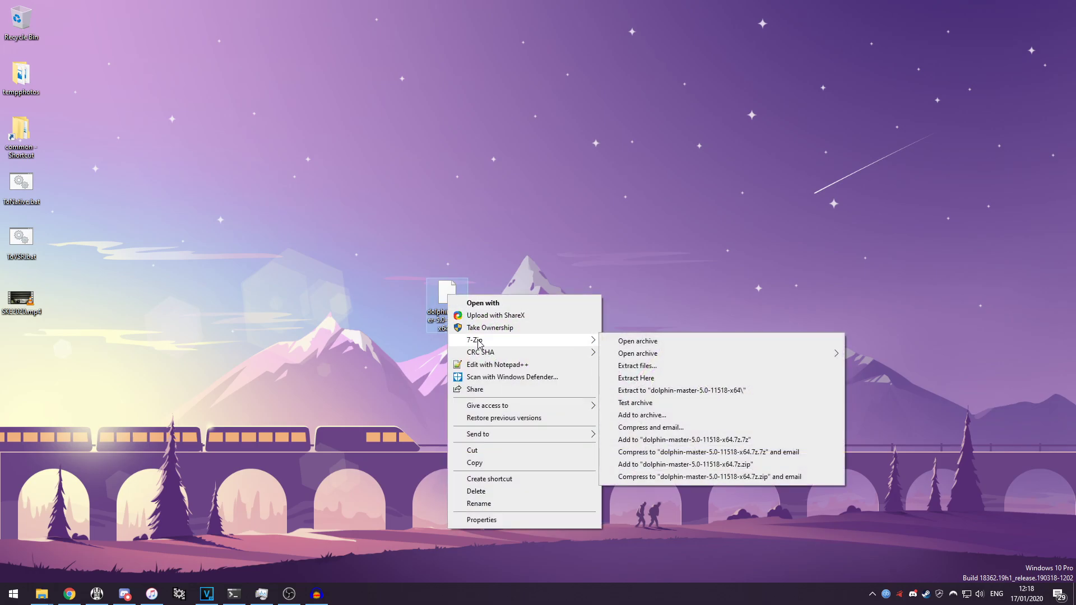
{"action": "left_click", "coordinate": [650, 342]}
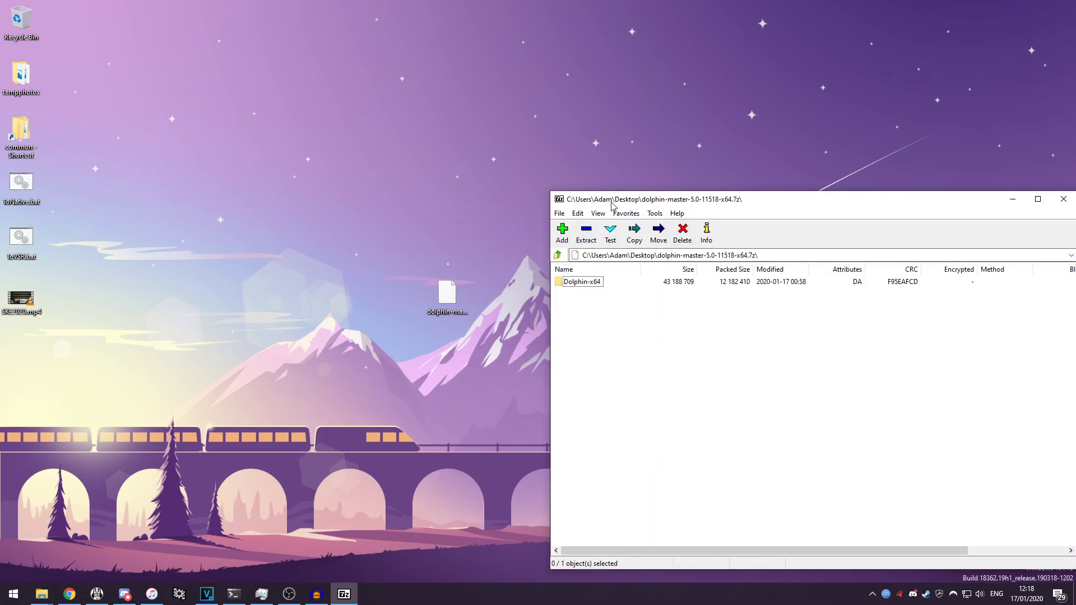
Extract the Dolphin-x64 folder from the archive onto the desktop beside the archive file.
{"action": "left_click_drag", "start_coordinate": [750, 203], "coordinate": [730, 204]}
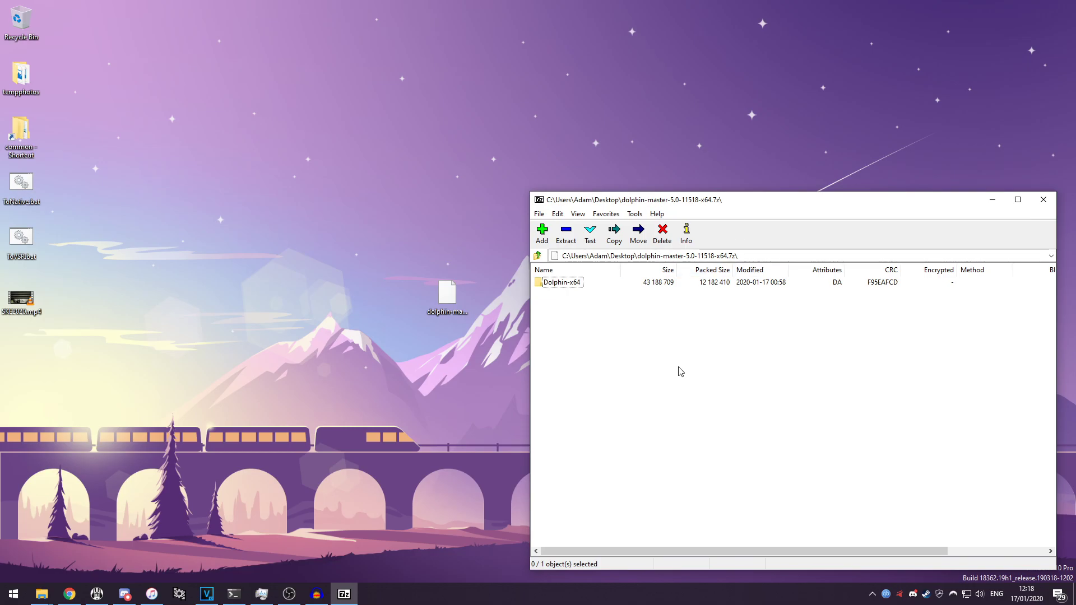
{"action": "left_click", "coordinate": [559, 286]}
{"action": "left_click_drag", "start_coordinate": [558, 285], "coordinate": [395, 307]}
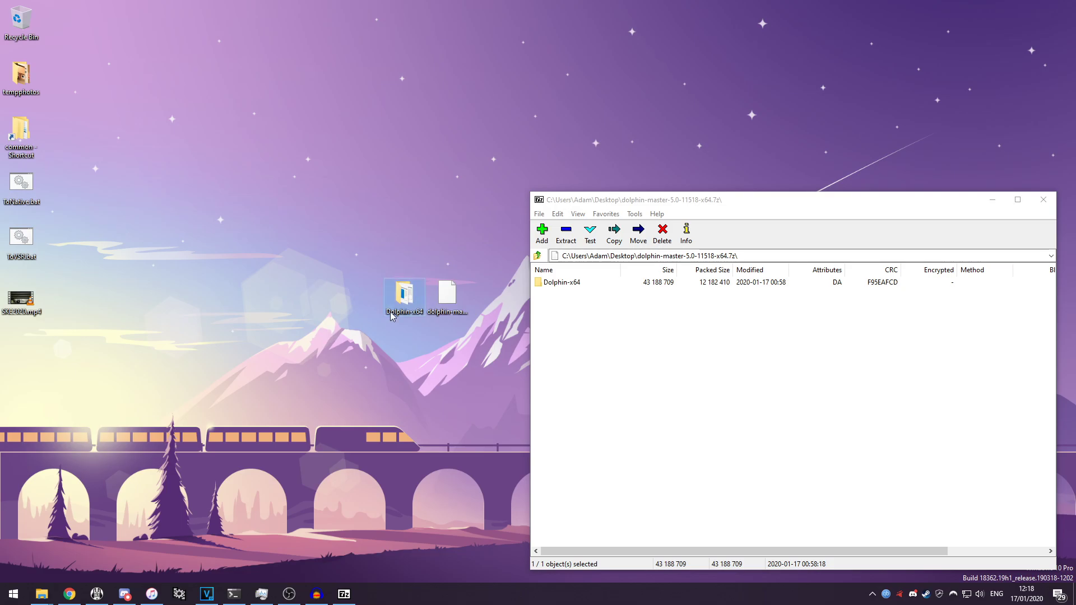
Launch Dolphin.exe from the extracted Dolphin-x64 folder and decline usage statistics reporting.
{"action": "mouse_move", "coordinate": [413, 306]}
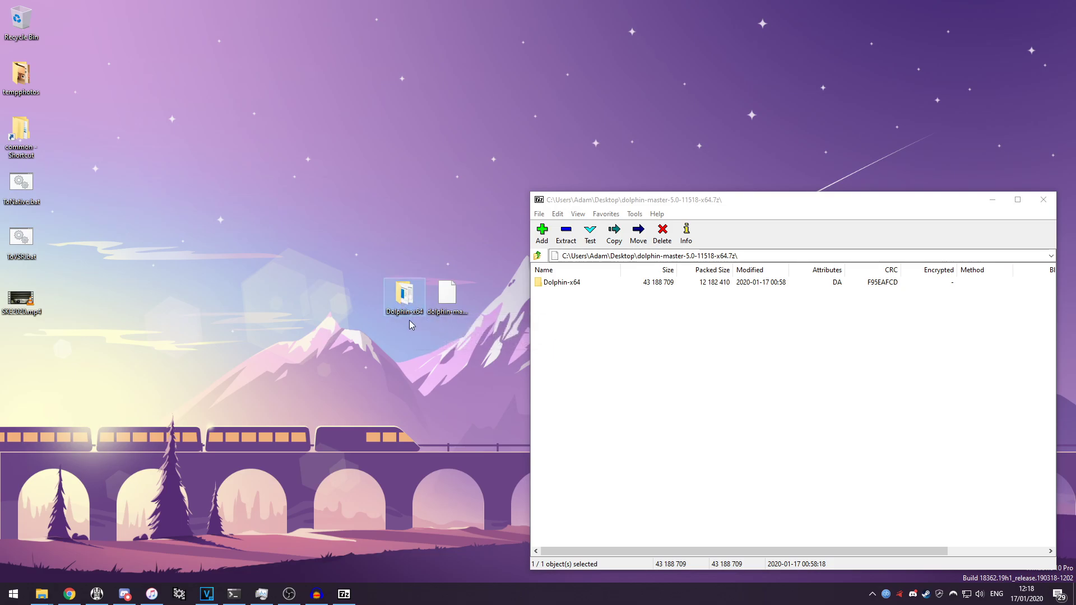
{"action": "double_click", "coordinate": [403, 302]}
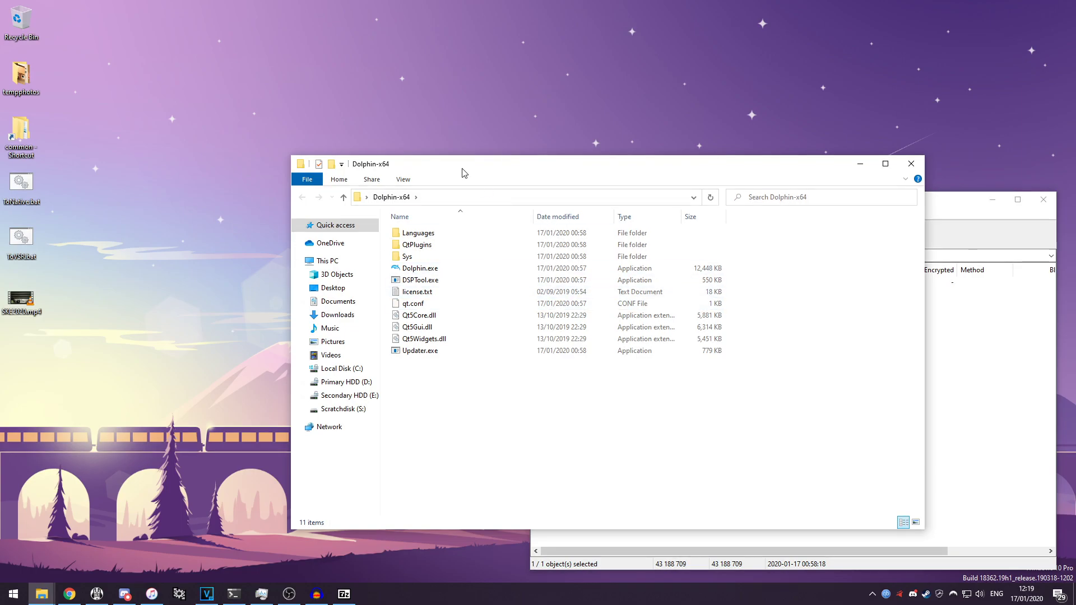
{"action": "left_click_drag", "start_coordinate": [463, 169], "coordinate": [425, 166]}
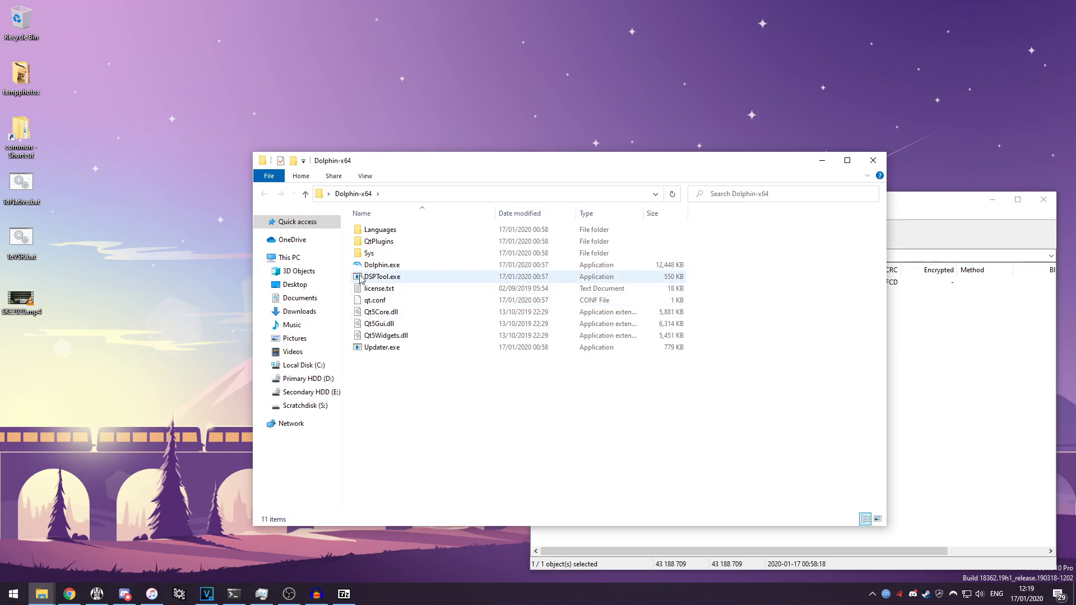
{"action": "left_click", "coordinate": [382, 265]}
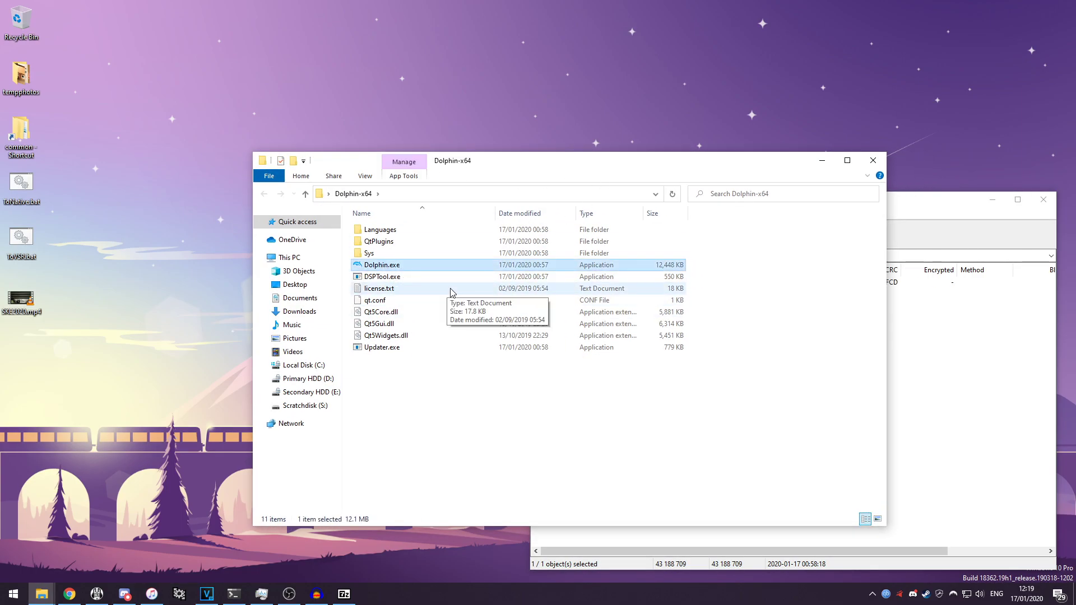
{"action": "key", "text": "Return"}
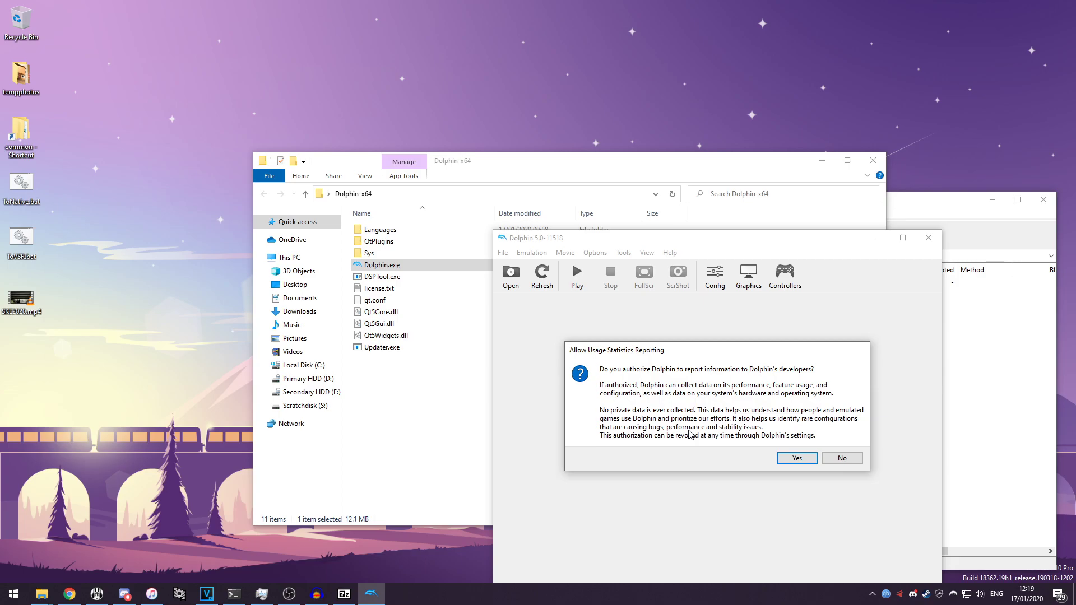
{"action": "left_click", "coordinate": [832, 459]}
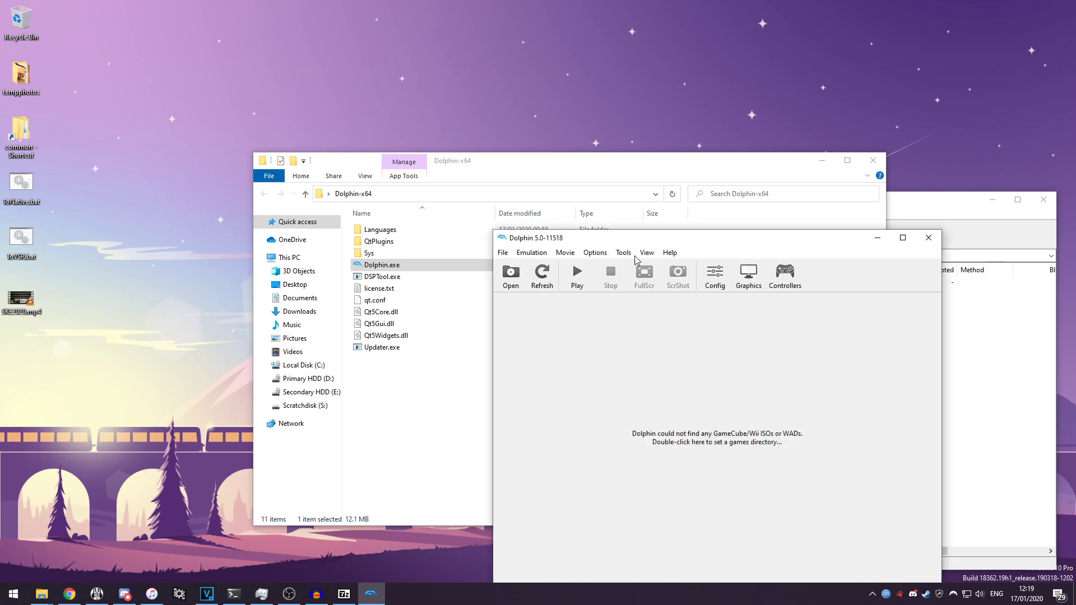
Open Dolphin's controller settings and set GameCube controller Port 1 to None.
{"action": "left_click_drag", "start_coordinate": [601, 240], "coordinate": [386, 173]}
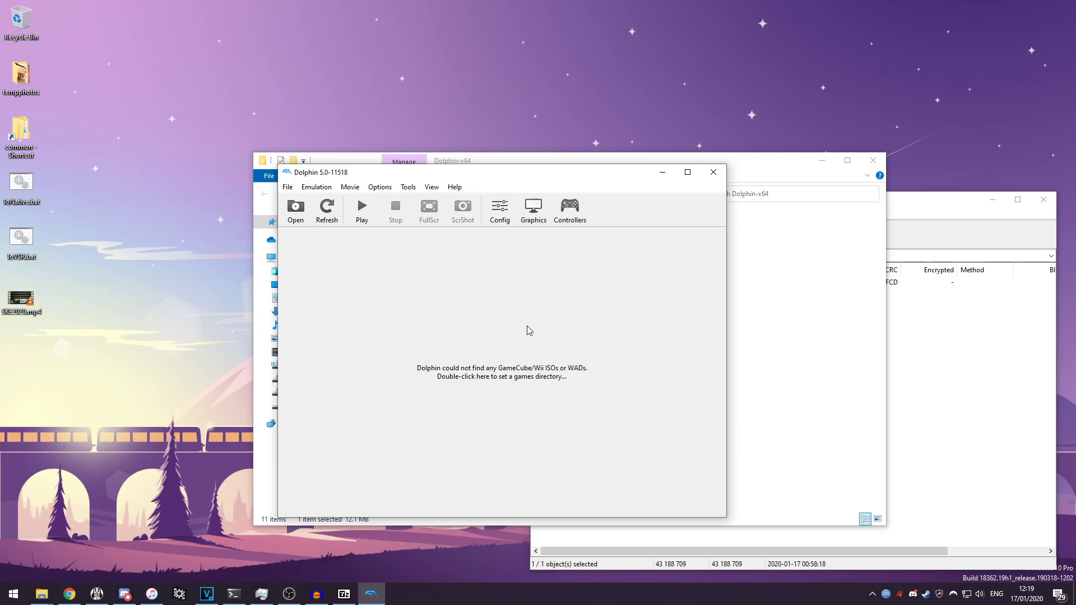
{"action": "left_click", "coordinate": [574, 211]}
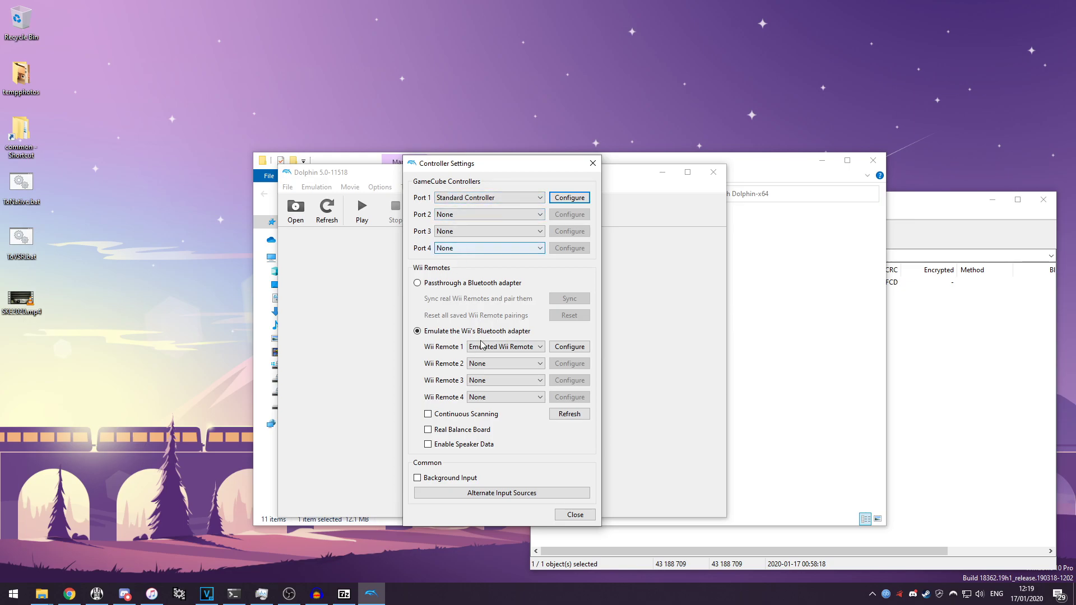
{"action": "left_click", "coordinate": [468, 199]}
{"action": "left_click", "coordinate": [459, 208]}
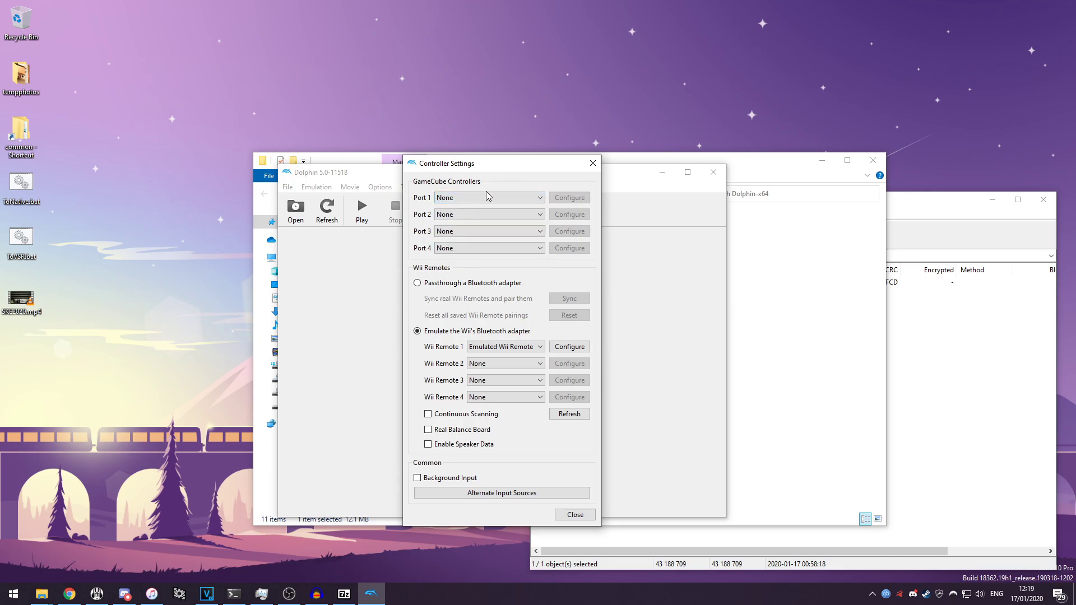
Review the types available for Wii Remote 1 and keep it on Emulated Wii Remote.
{"action": "left_click", "coordinate": [492, 350]}
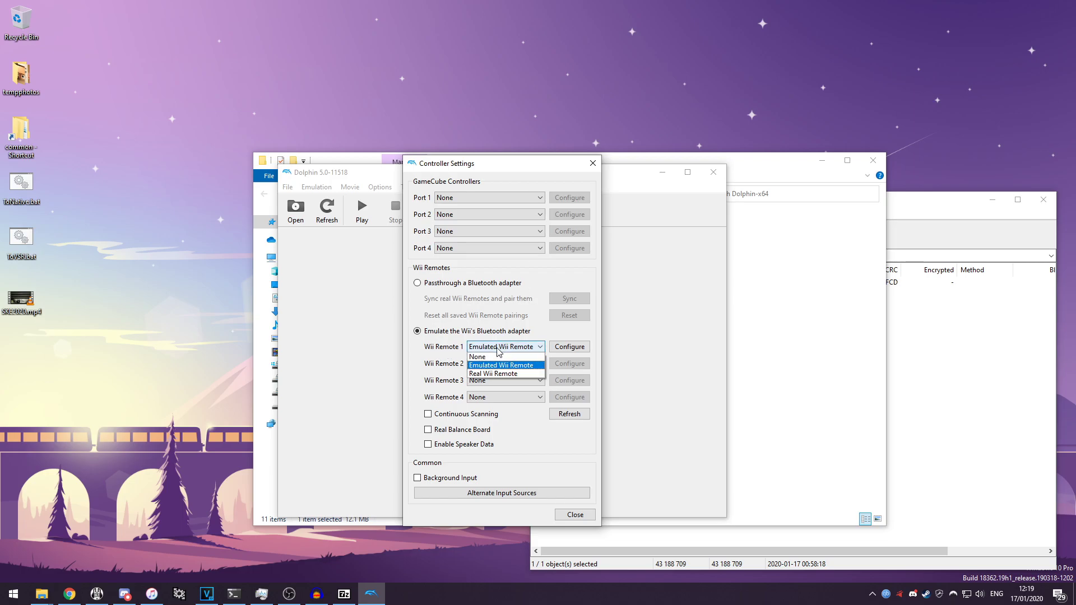
{"action": "left_click", "coordinate": [500, 349]}
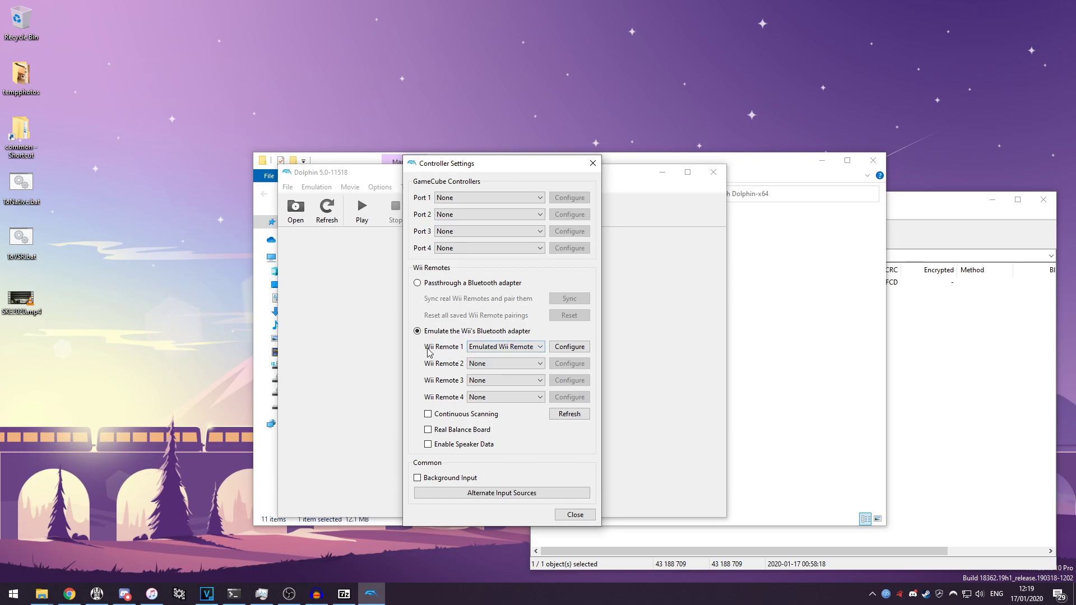
{"action": "left_click", "coordinate": [509, 349]}
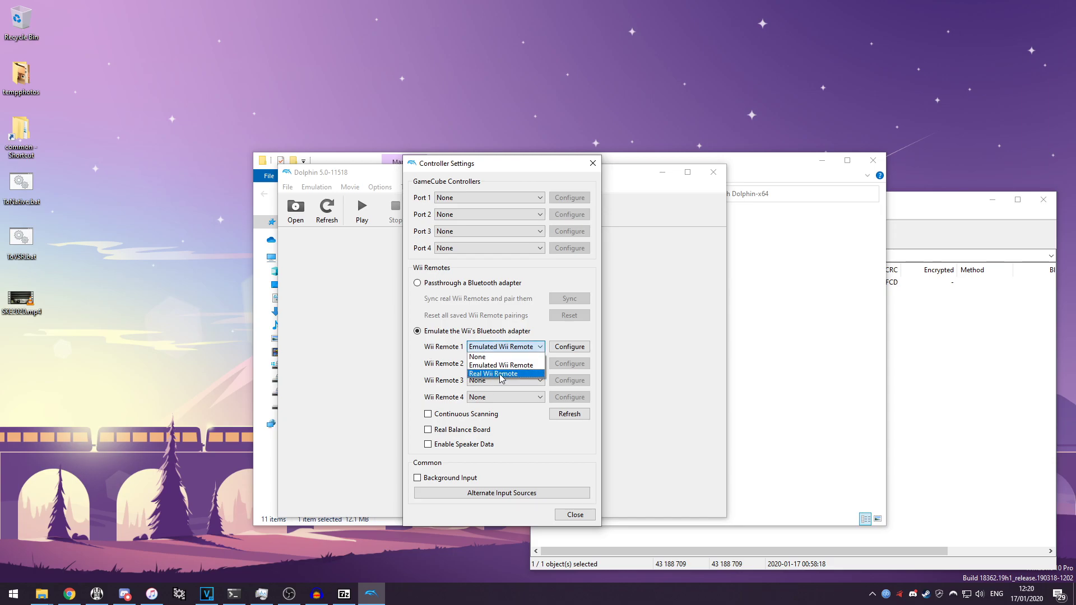
{"action": "left_click", "coordinate": [511, 349]}
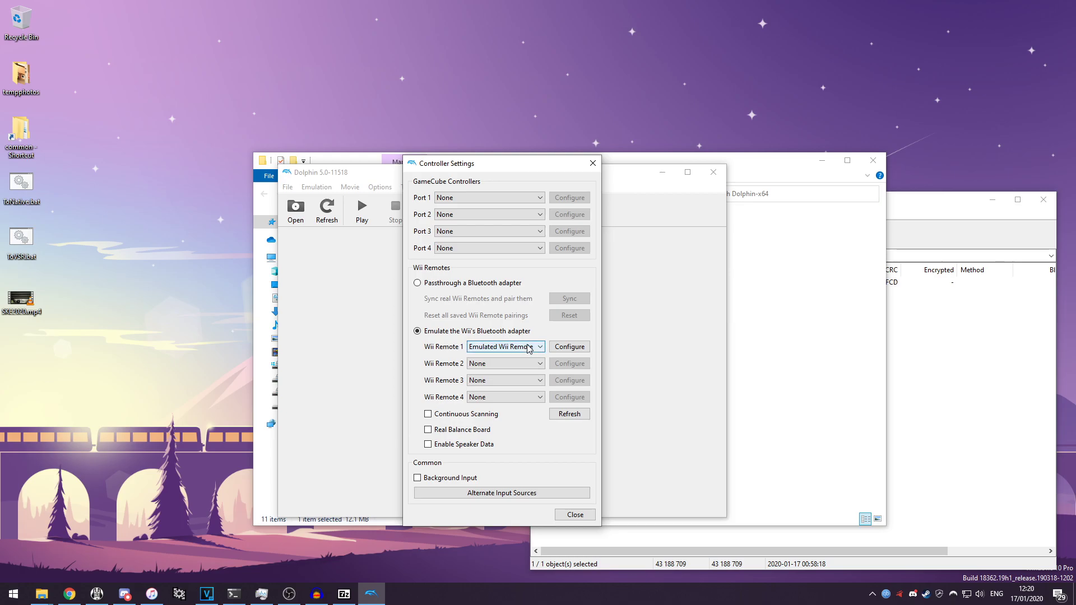
Reset the emulated Wii Remote 1 configuration to its default bindings and close the controller settings.
{"action": "left_click", "coordinate": [570, 348]}
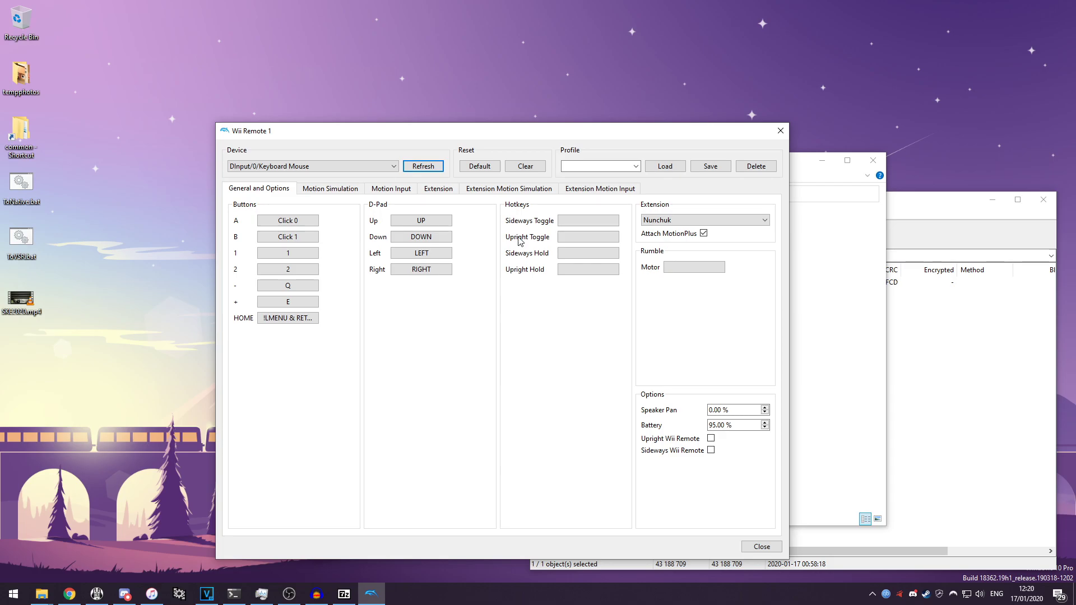
{"action": "left_click", "coordinate": [478, 171]}
{"action": "left_click", "coordinate": [761, 546]}
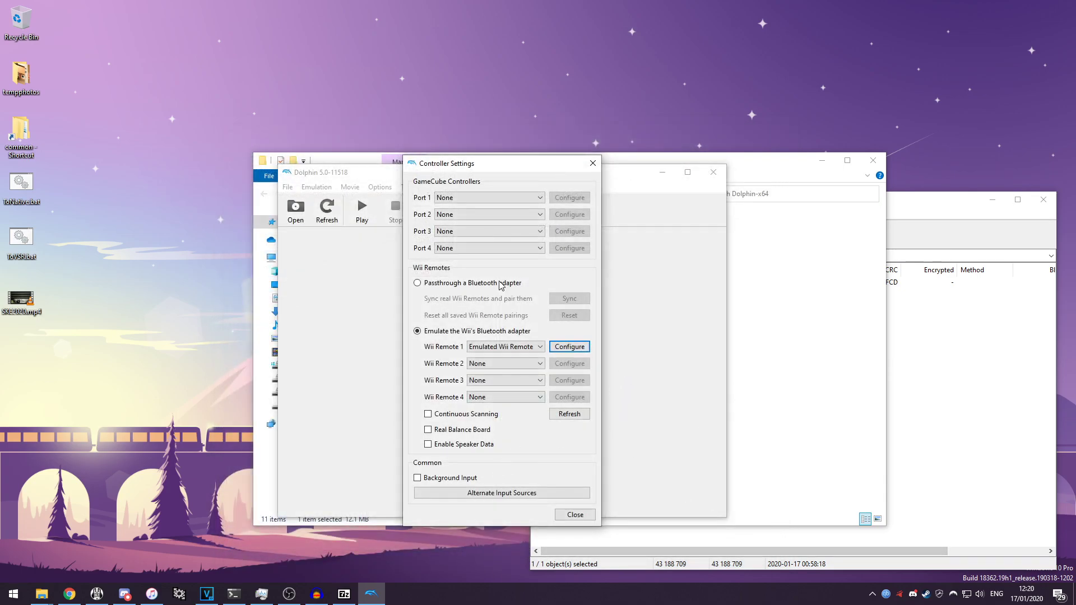
{"action": "left_click", "coordinate": [572, 515]}
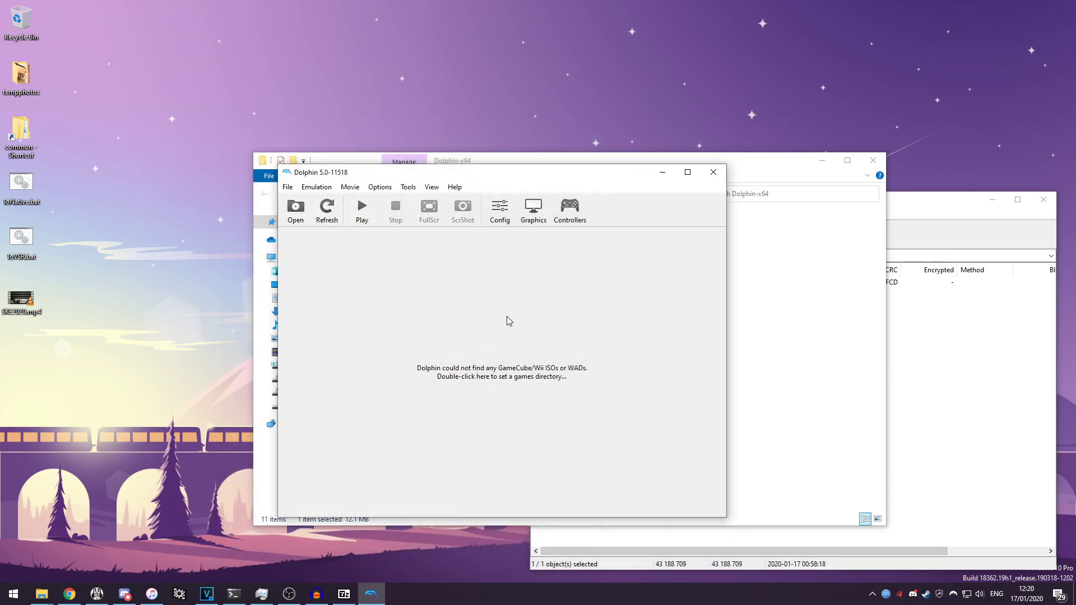
Go through Dolphin's general and interface settings and lower the volume in the audio settings.
{"action": "left_click", "coordinate": [507, 210]}
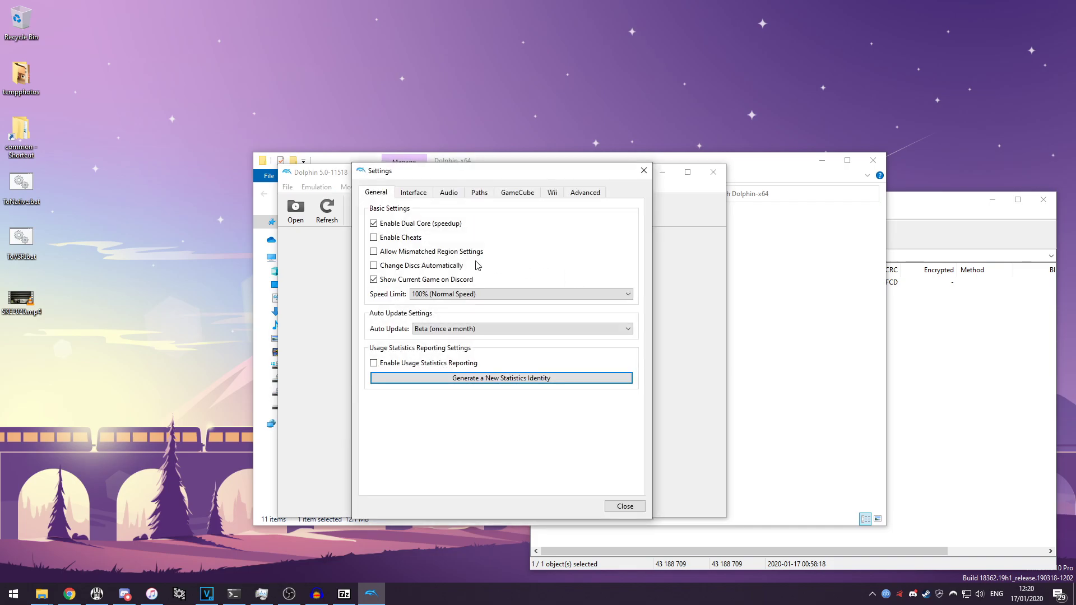
{"action": "left_click", "coordinate": [418, 193]}
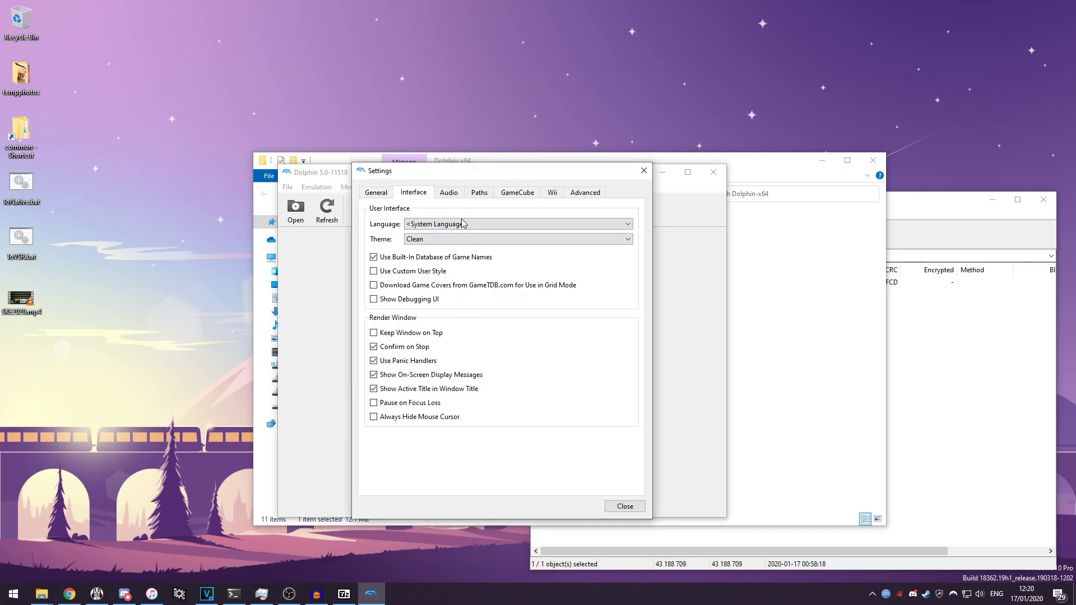
{"action": "left_click", "coordinate": [446, 194]}
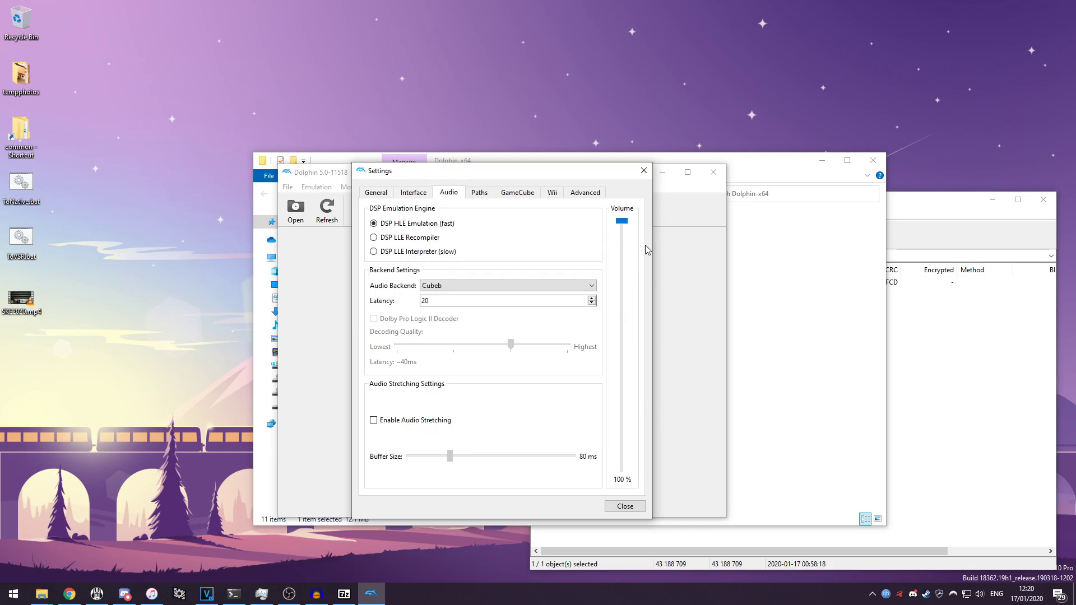
{"action": "left_click_drag", "start_coordinate": [624, 222], "coordinate": [631, 350]}
Look over the game folder and path settings and close the settings dialog.
{"action": "left_click", "coordinate": [486, 193]}
{"action": "left_click", "coordinate": [504, 192]}
{"action": "left_click", "coordinate": [487, 192]}
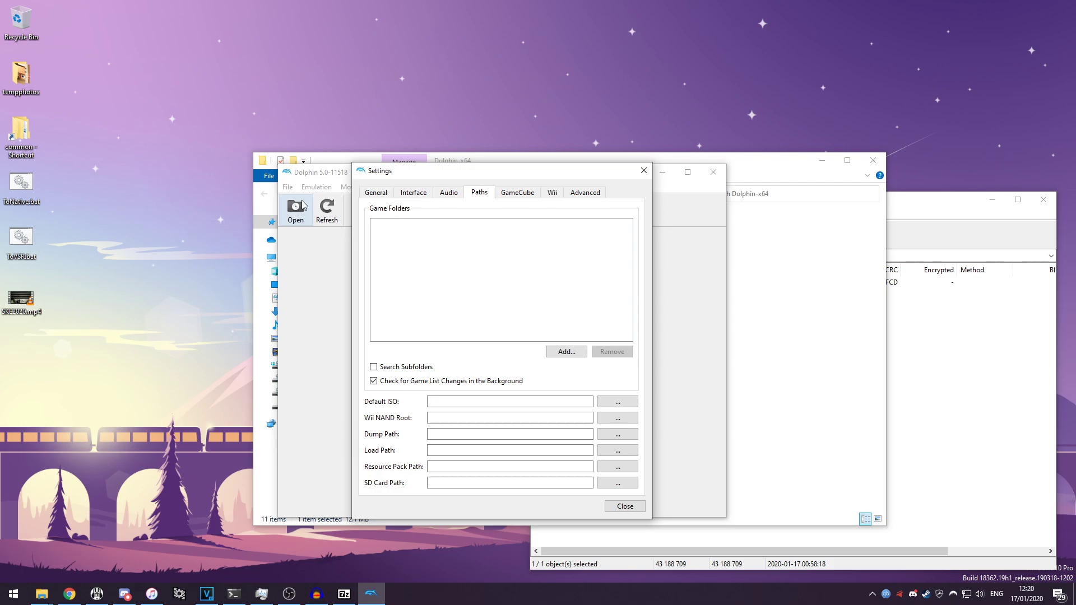
{"action": "left_click", "coordinate": [614, 507]}
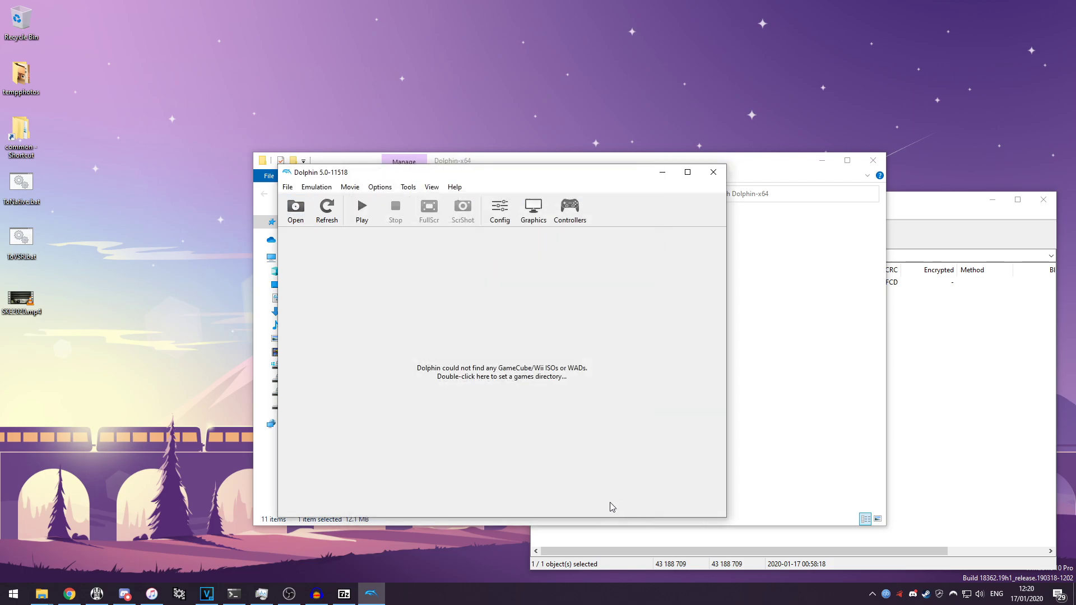
Set the graphics backend to Vulkan with the Radeon RX 580 Series as the adapter.
{"action": "left_click", "coordinate": [533, 211]}
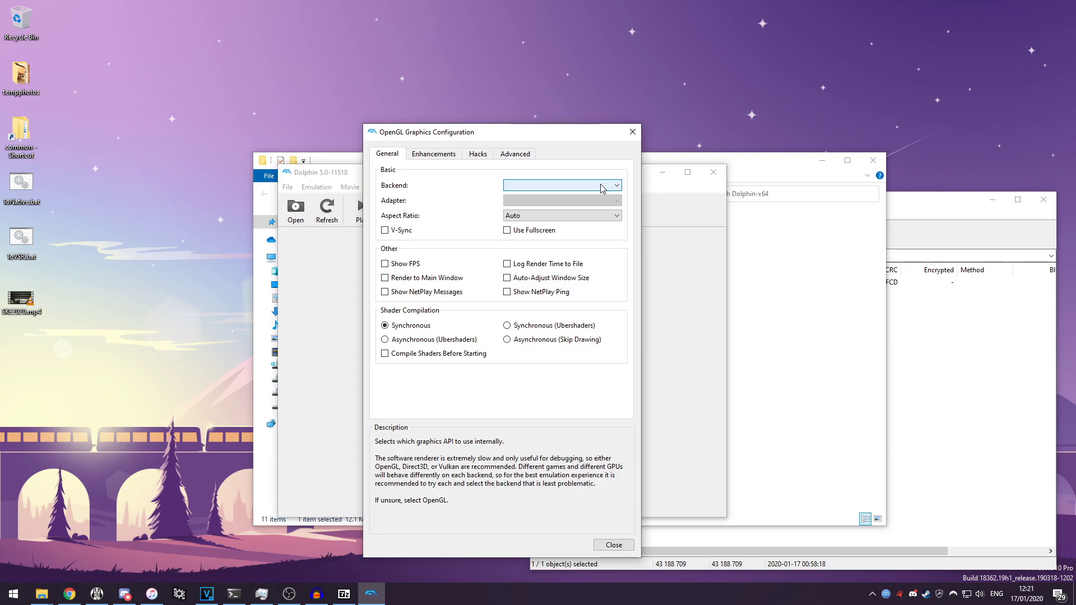
{"action": "left_click", "coordinate": [601, 188]}
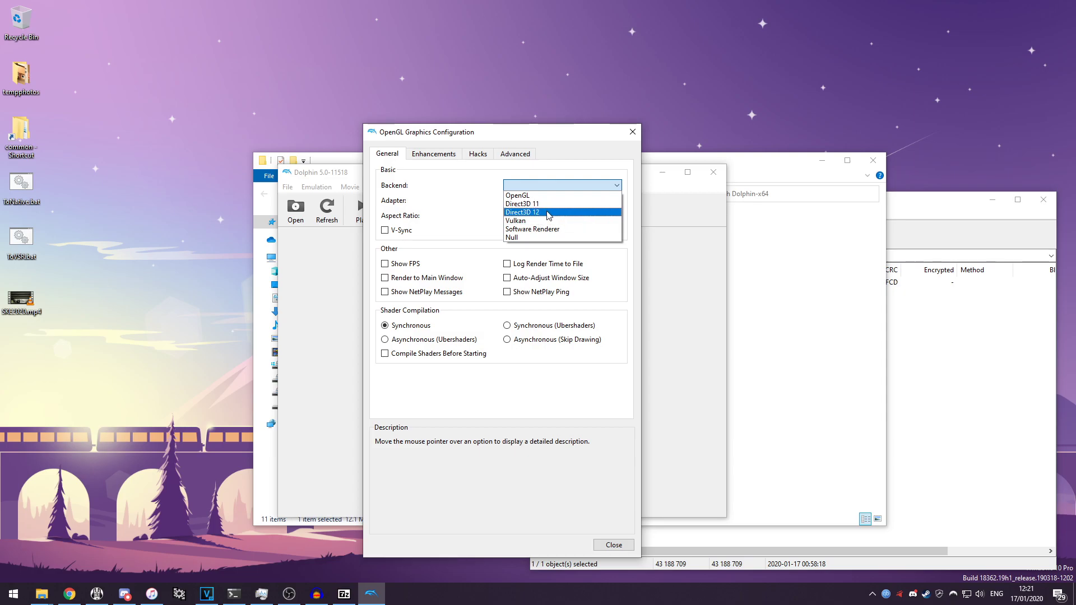
{"action": "left_click", "coordinate": [519, 222]}
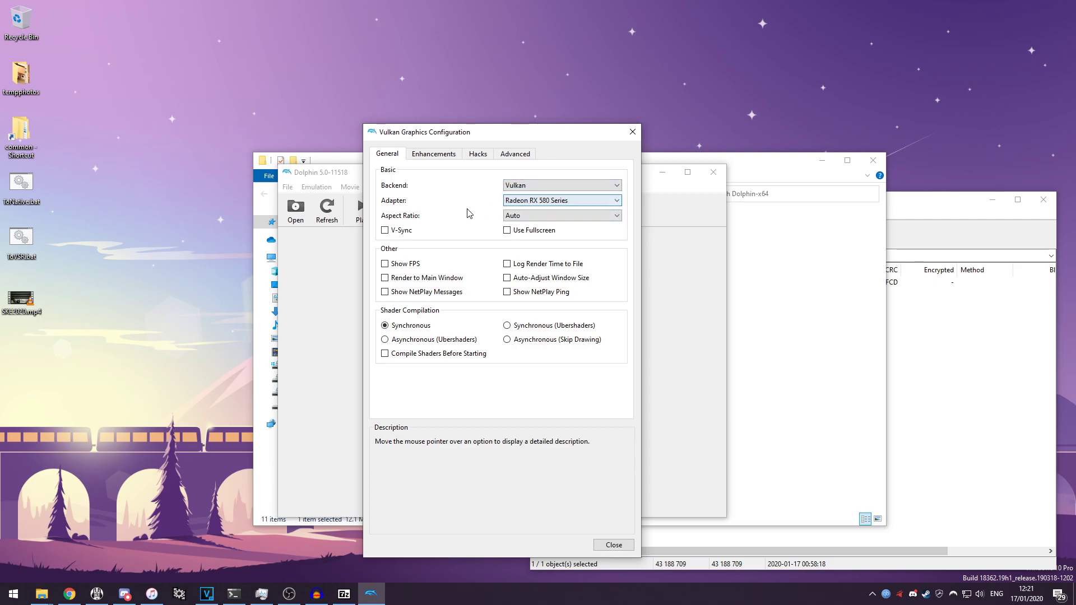
{"action": "left_click", "coordinate": [541, 202]}
{"action": "left_click", "coordinate": [522, 209]}
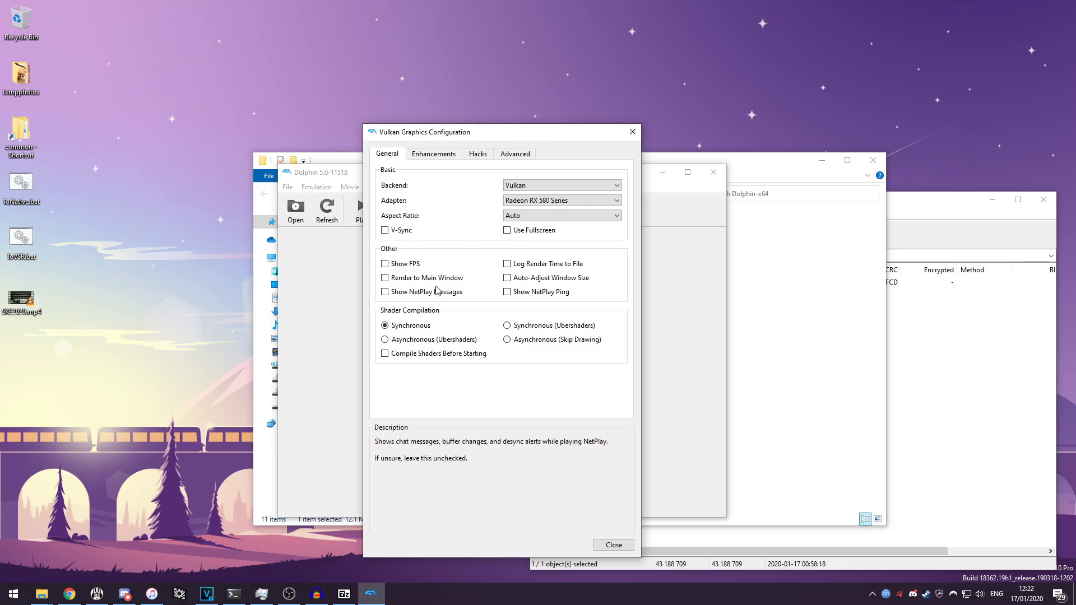
Set the internal resolution enhancement to 3x Native (1920x1584) for 1080p.
{"action": "left_click", "coordinate": [437, 155]}
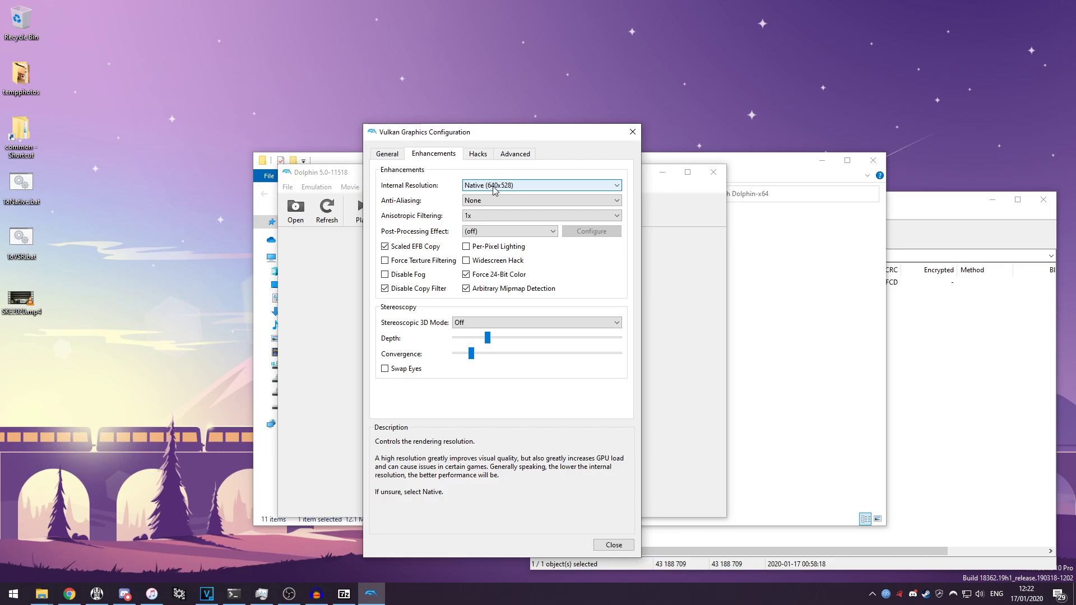
{"action": "left_click", "coordinate": [520, 189]}
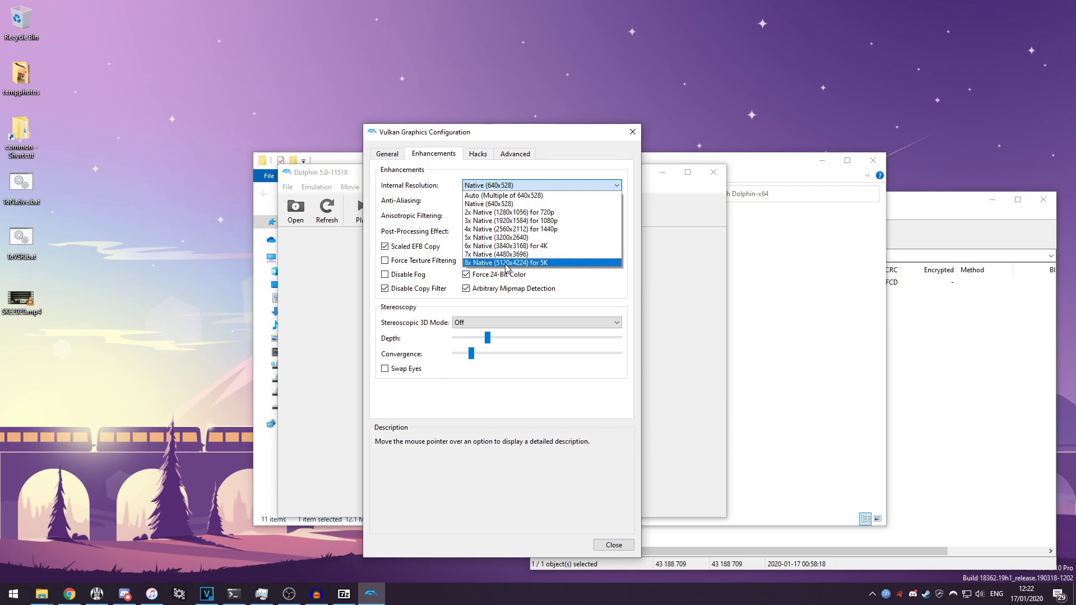
{"action": "left_click", "coordinate": [514, 221]}
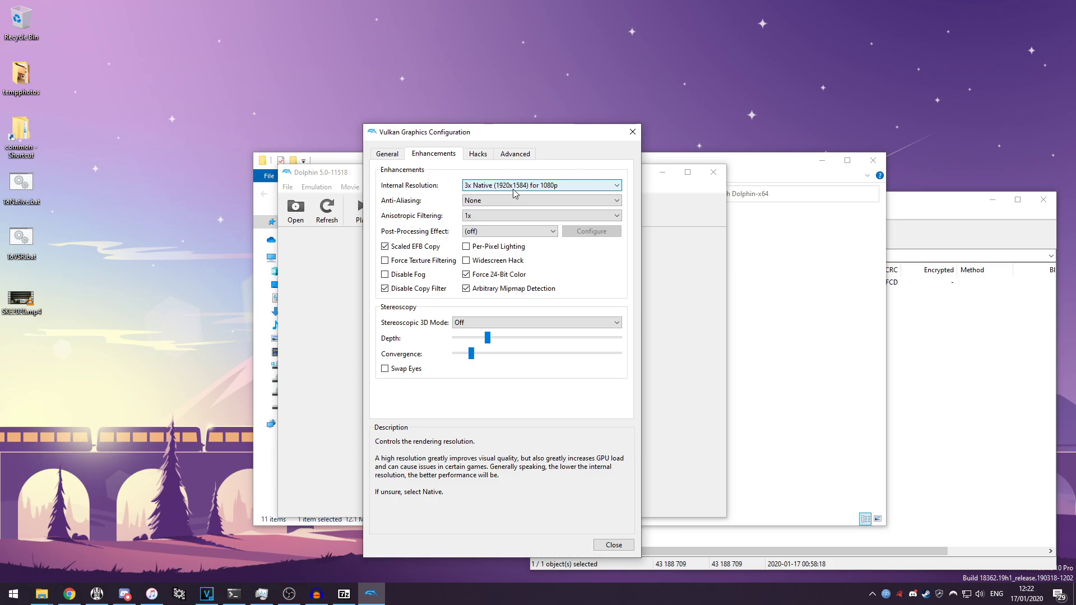
{"action": "left_click", "coordinate": [553, 186]}
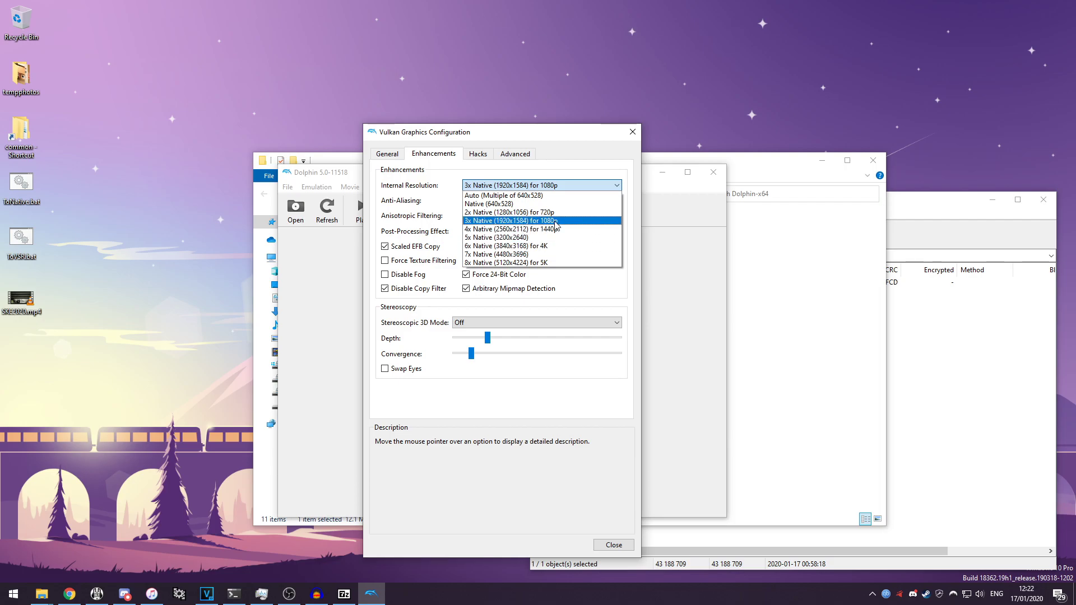
{"action": "left_click", "coordinate": [581, 175]}
{"action": "left_click", "coordinate": [561, 185]}
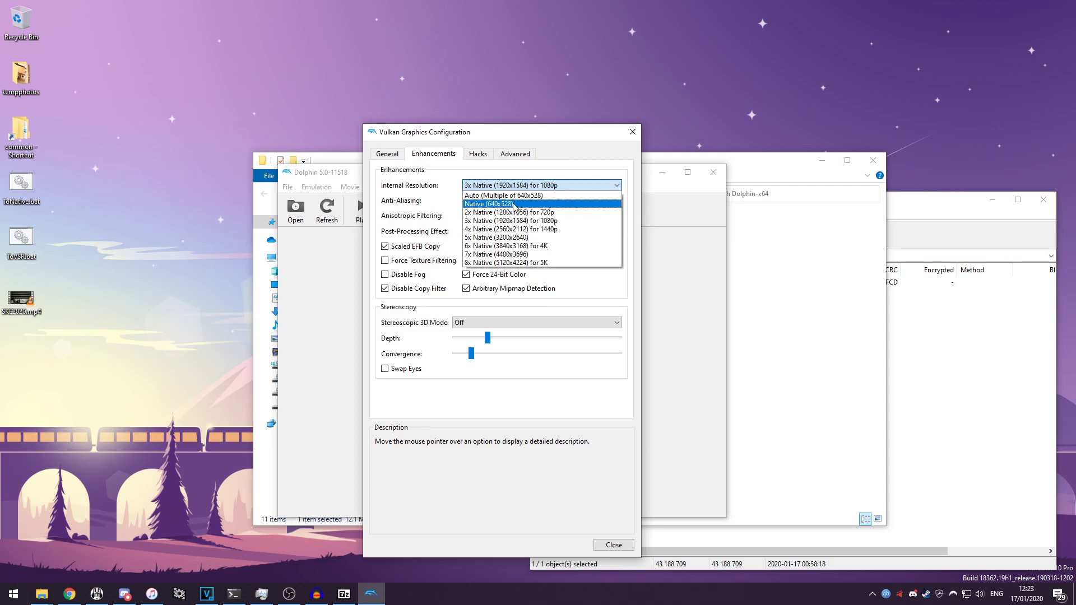
{"action": "left_click", "coordinate": [583, 187]}
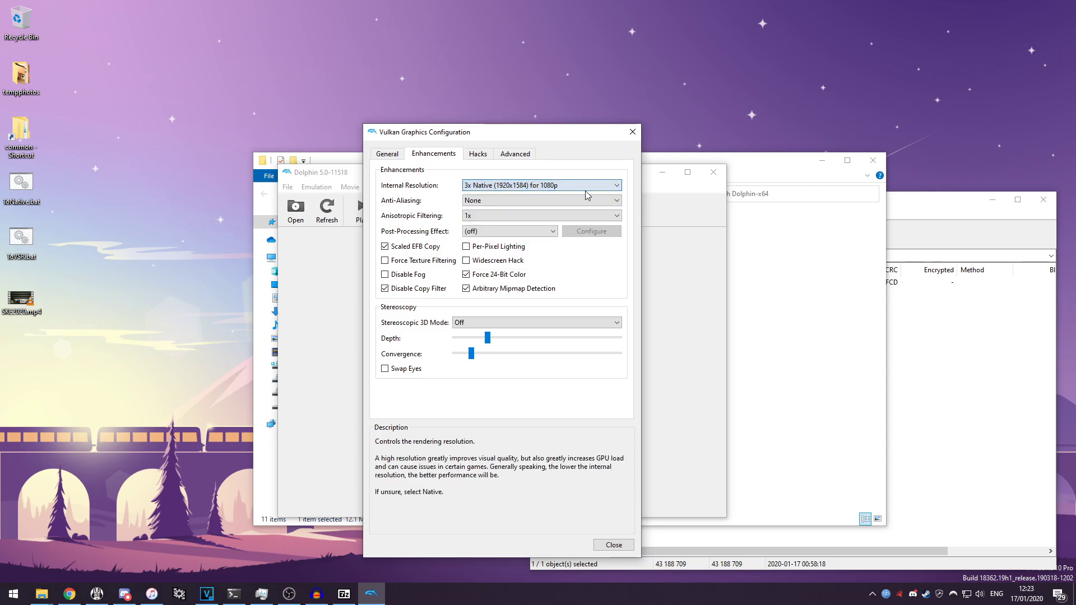
Set anti-aliasing to 4x MSAA, keep anisotropic filtering at 1x, and close the graphics configuration.
{"action": "left_click", "coordinate": [479, 202]}
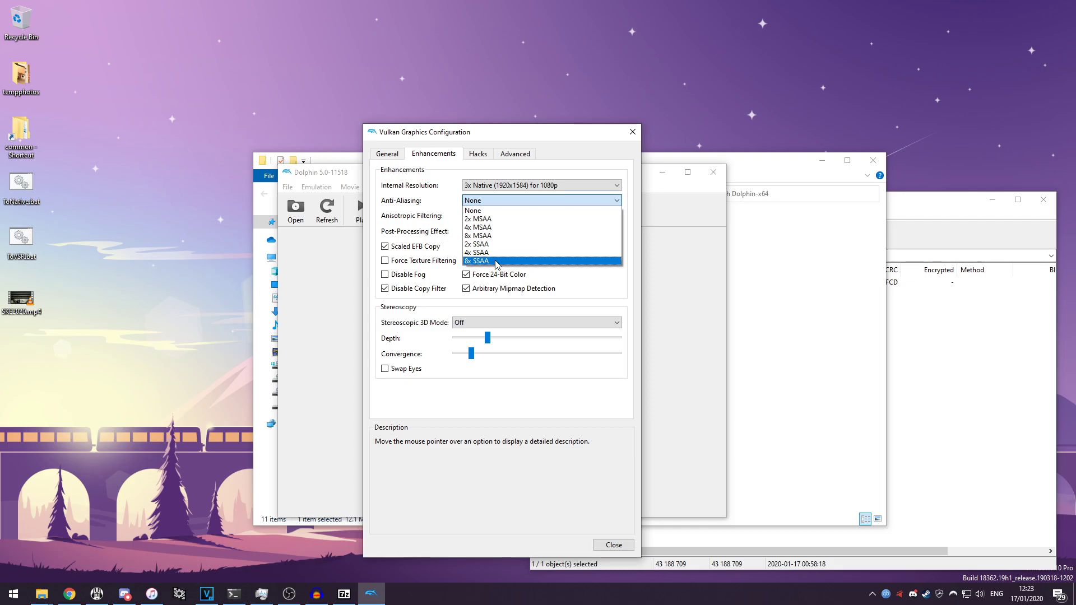
{"action": "left_click", "coordinate": [485, 228]}
{"action": "left_click", "coordinate": [481, 222]}
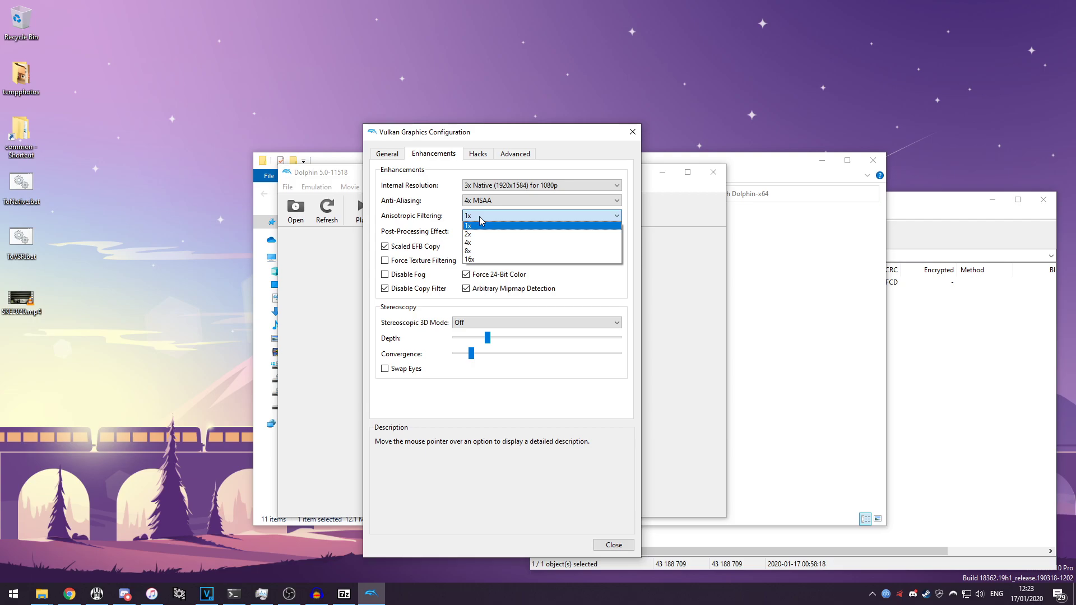
{"action": "left_click", "coordinate": [480, 218]}
{"action": "left_click", "coordinate": [480, 217]}
{"action": "left_click", "coordinate": [490, 217]}
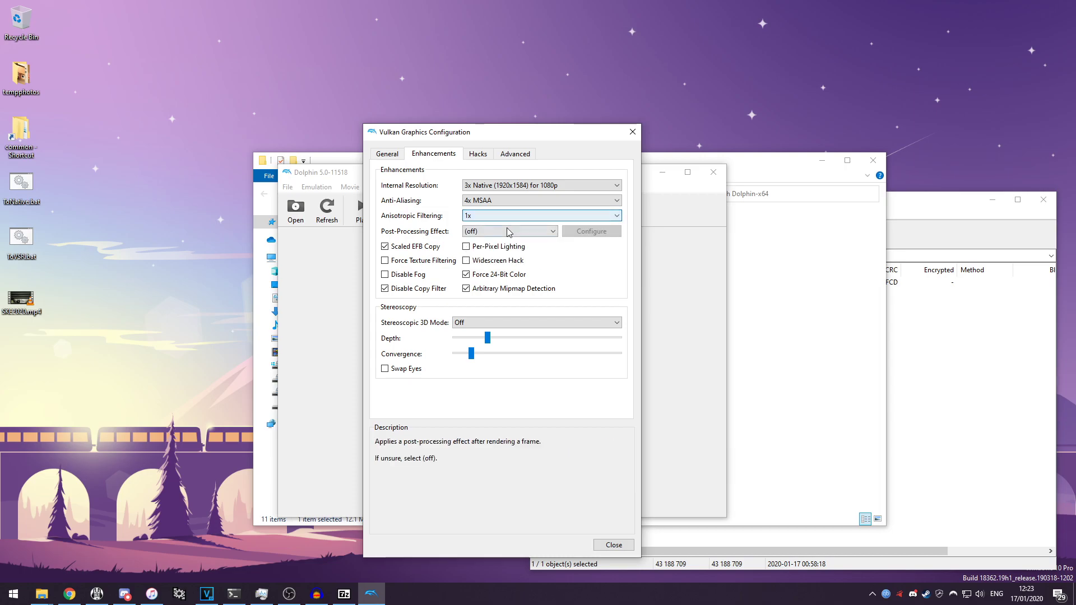
{"action": "left_click", "coordinate": [613, 545]}
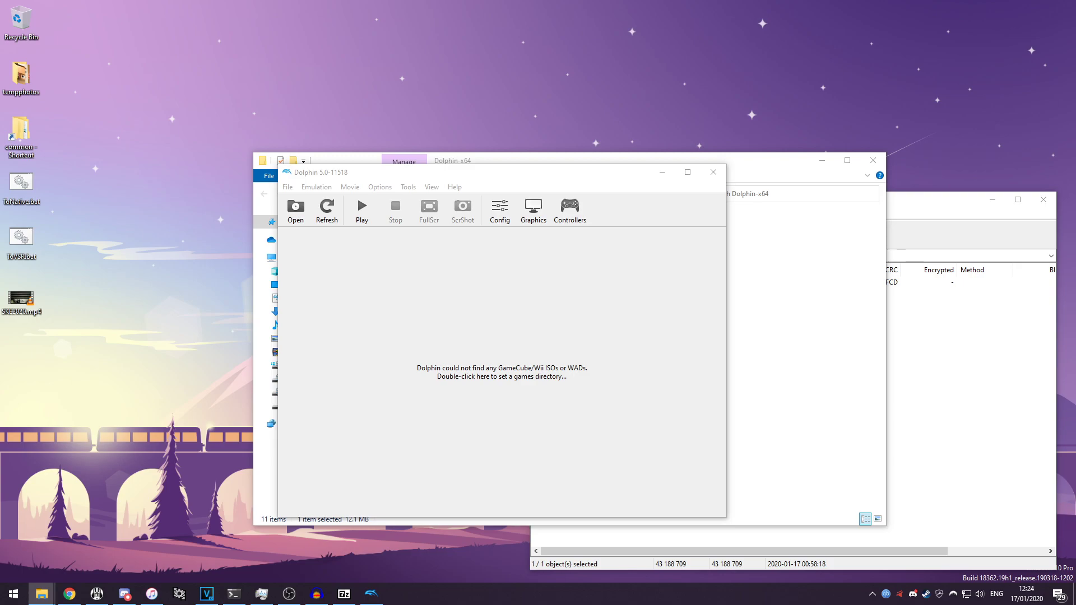
Check which GameCube and Wii file types Dolphin's game file picker accepts and cancel it.
{"action": "left_click", "coordinate": [300, 209]}
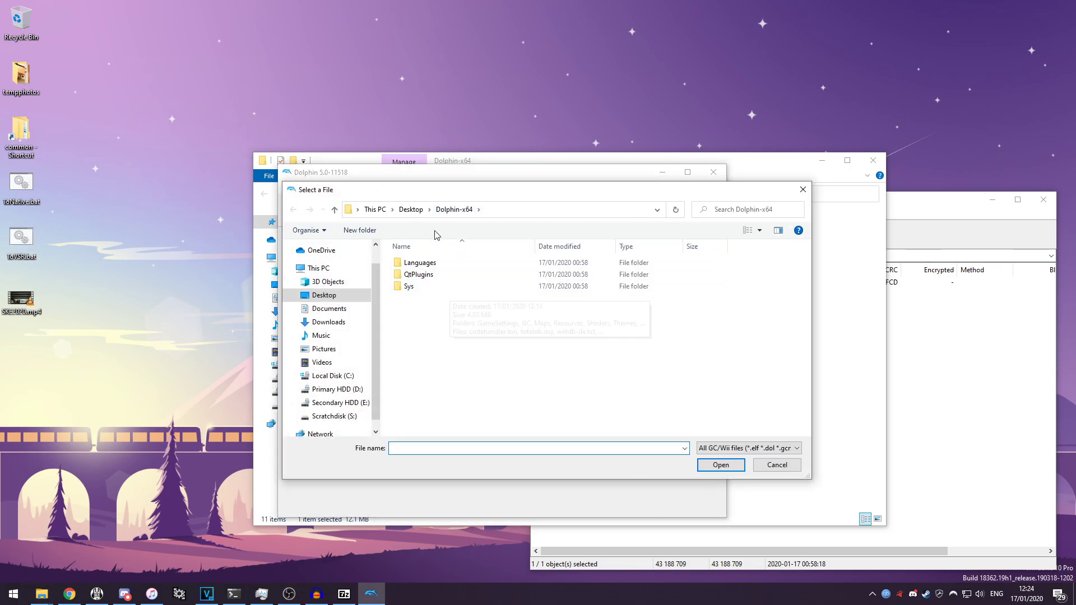
{"action": "left_click", "coordinate": [763, 451]}
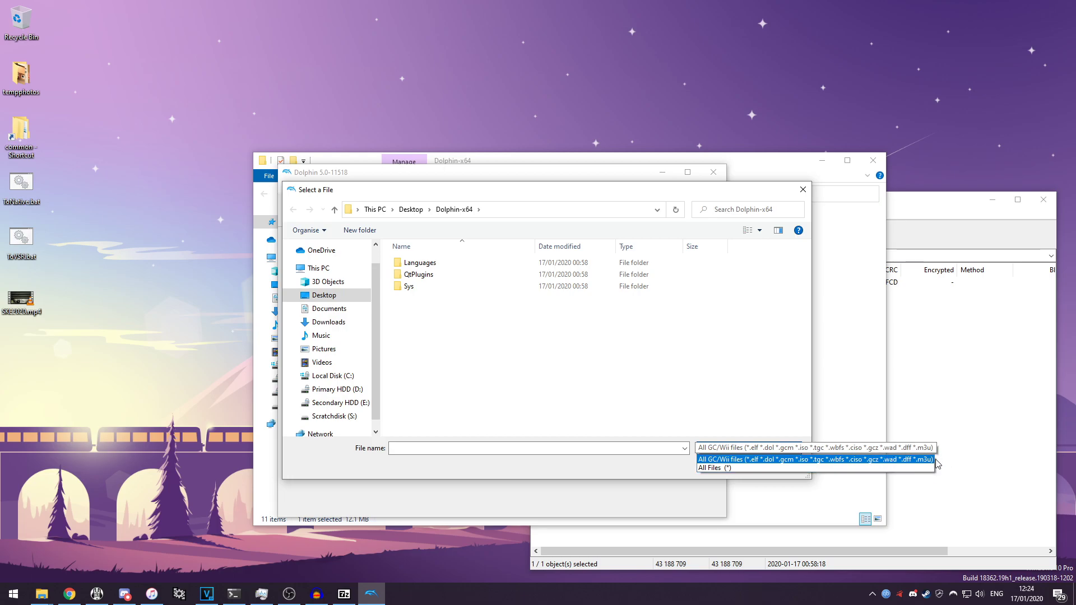
{"action": "left_click", "coordinate": [801, 458]}
{"action": "left_click", "coordinate": [776, 463]}
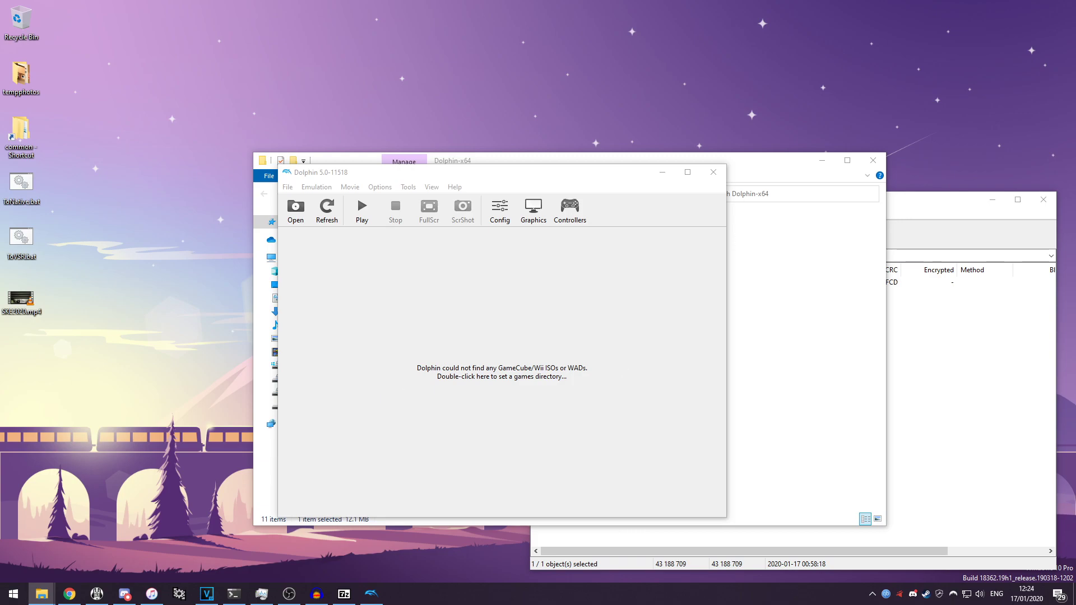
Launch Mario Kart Wii in Dolphin from its game file and mute Dolphin in the Volume Mixer.
{"action": "left_click_drag", "start_coordinate": [487, 403], "coordinate": [493, 382]}
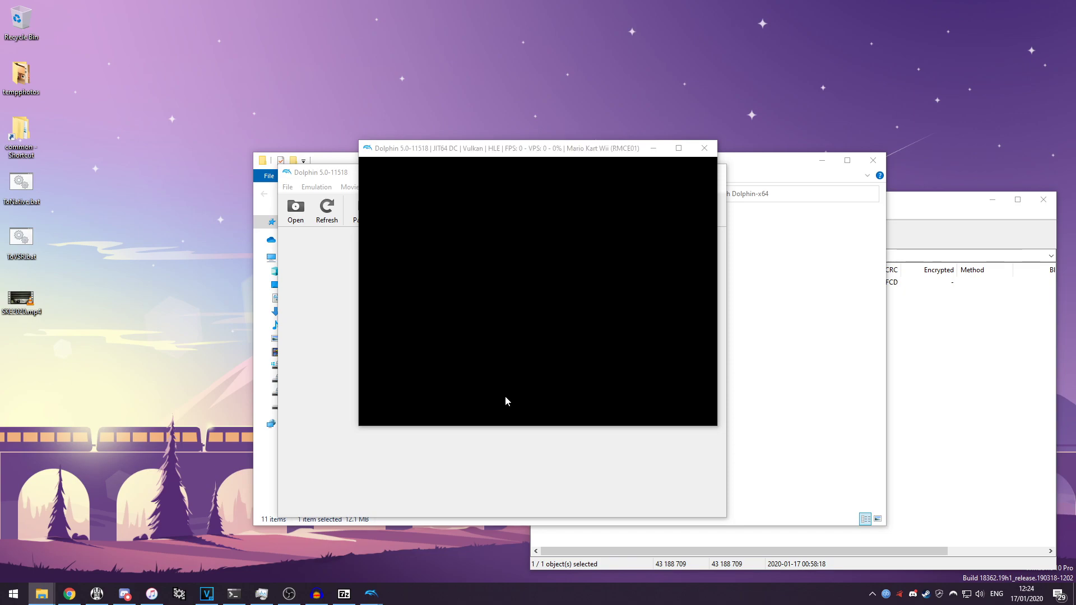
{"action": "left_click", "coordinate": [577, 159]}
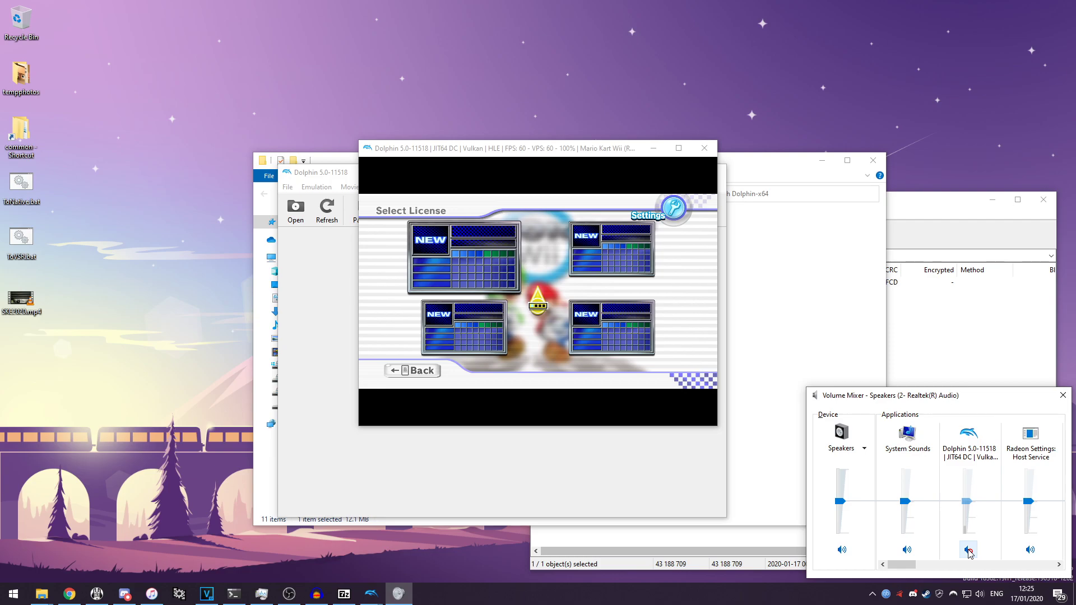
{"action": "left_click", "coordinate": [969, 552]}
Try the emulated remote by moving between the game's title and license screens, and maximise the game window.
{"action": "left_click", "coordinate": [594, 273]}
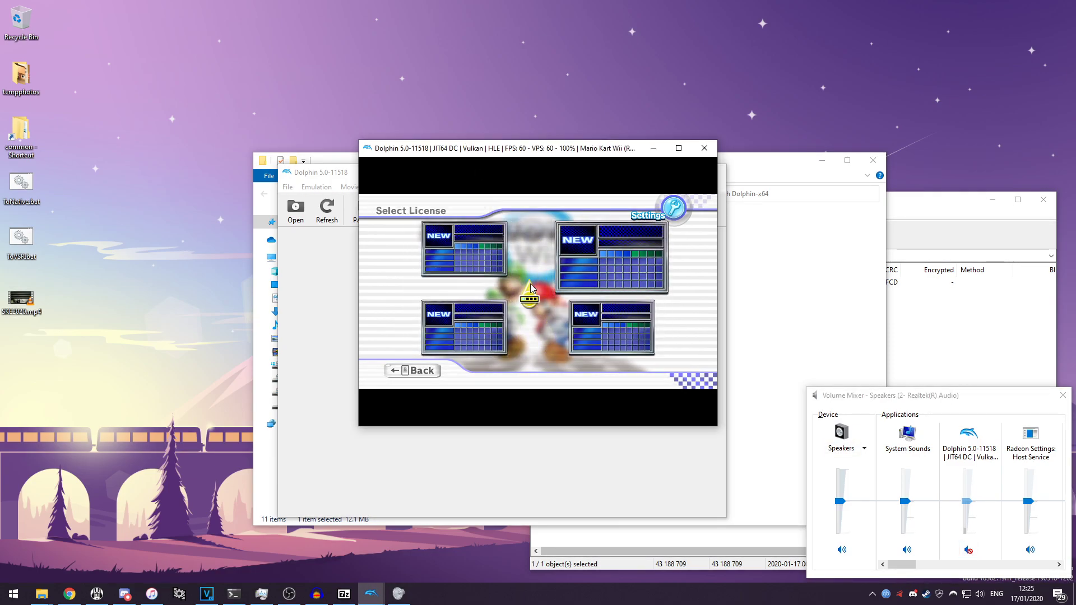
{"action": "left_click", "coordinate": [428, 379]}
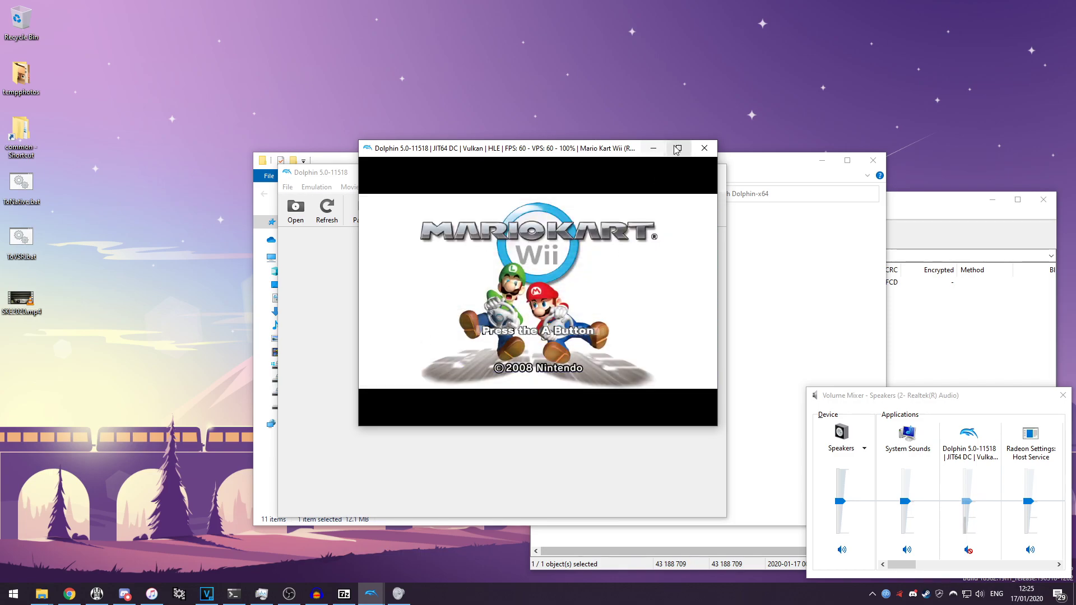
{"action": "double_click", "coordinate": [620, 254]}
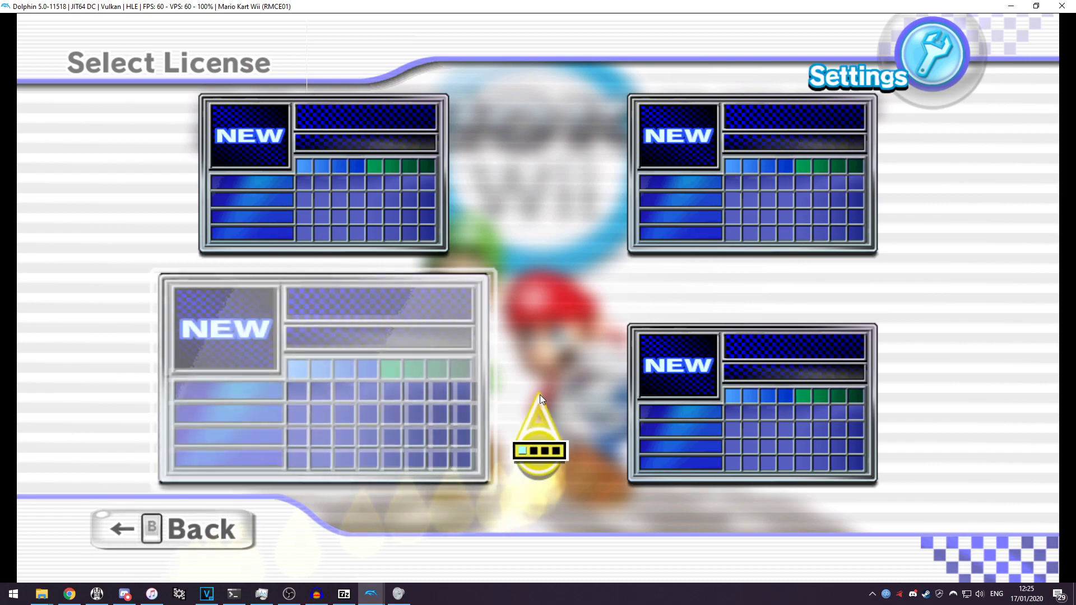
{"action": "right_click", "coordinate": [547, 392]}
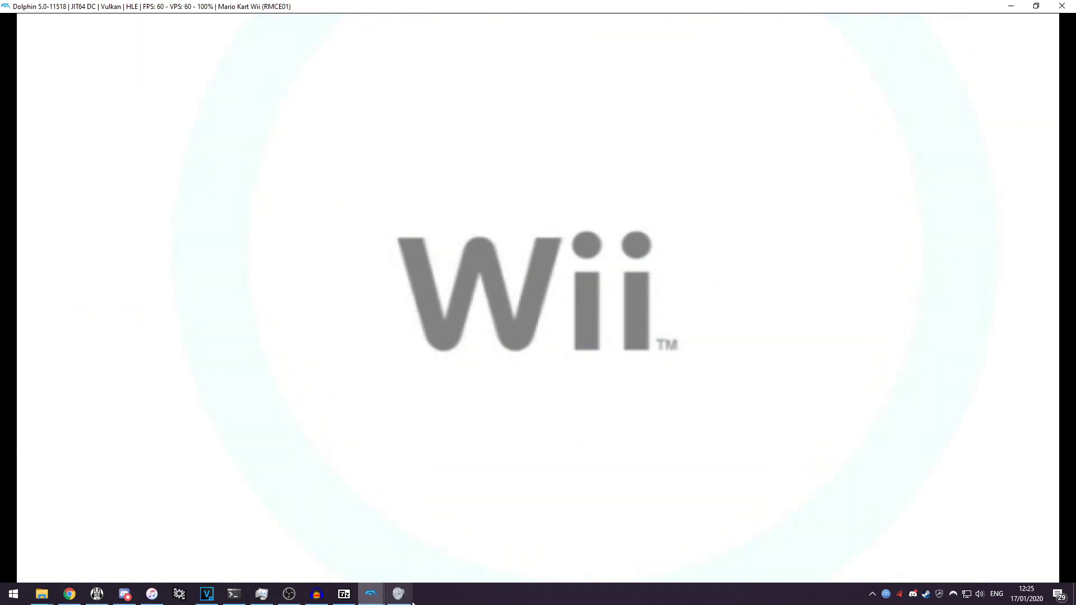
Check Wii Remote 1's button mapping, minimise Dolphin's main window, and advance Mario Kart Wii to license selection.
{"action": "mouse_move", "coordinate": [371, 594]}
{"action": "left_click", "coordinate": [331, 552]}
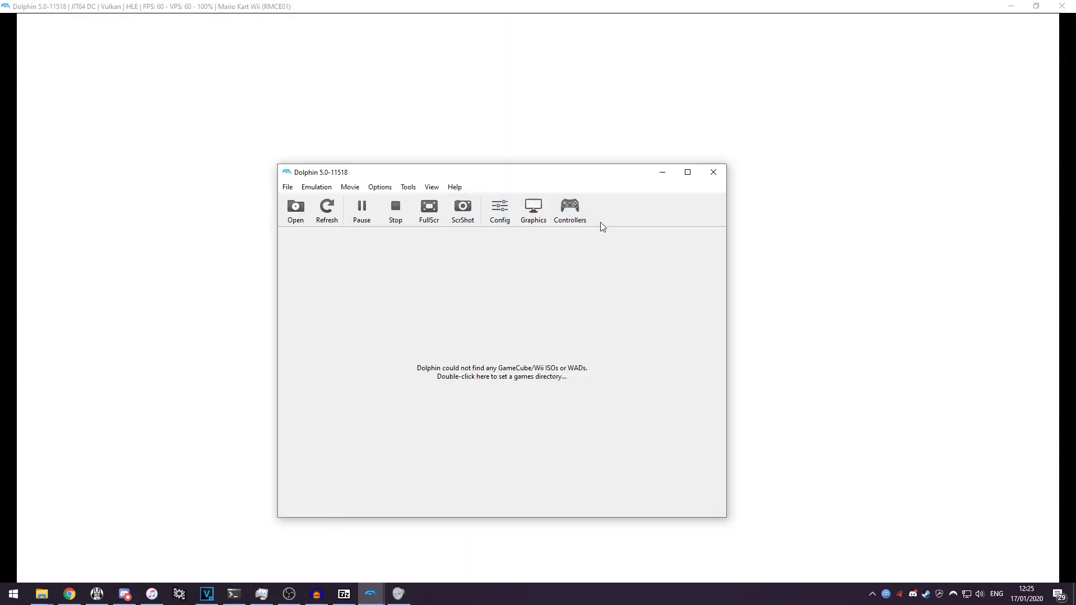
{"action": "left_click", "coordinate": [570, 212]}
{"action": "left_click", "coordinate": [569, 347]}
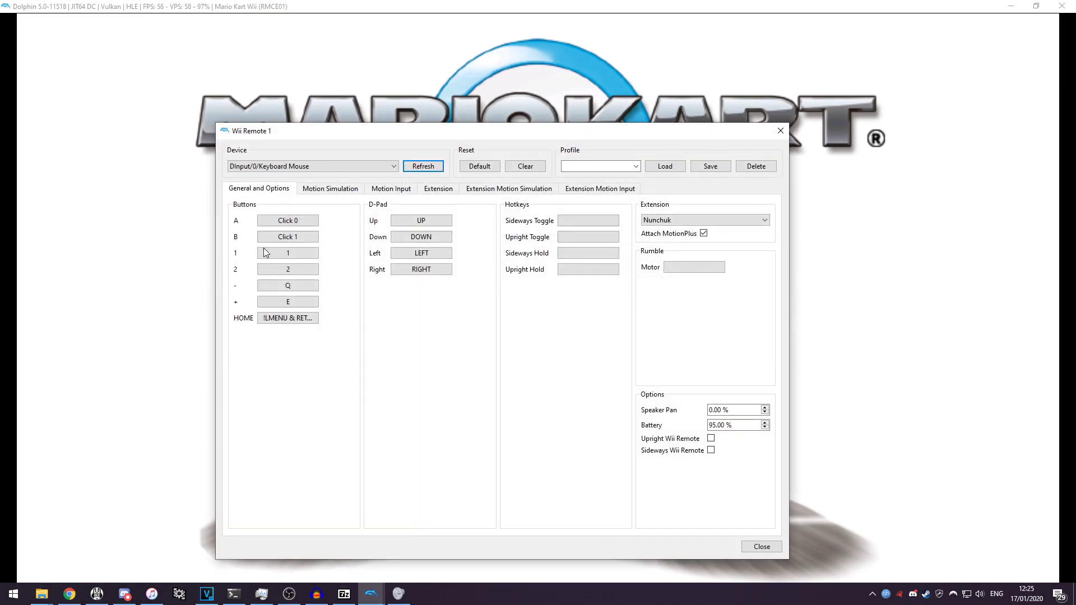
{"action": "left_click", "coordinate": [774, 134]}
{"action": "left_click", "coordinate": [592, 163]}
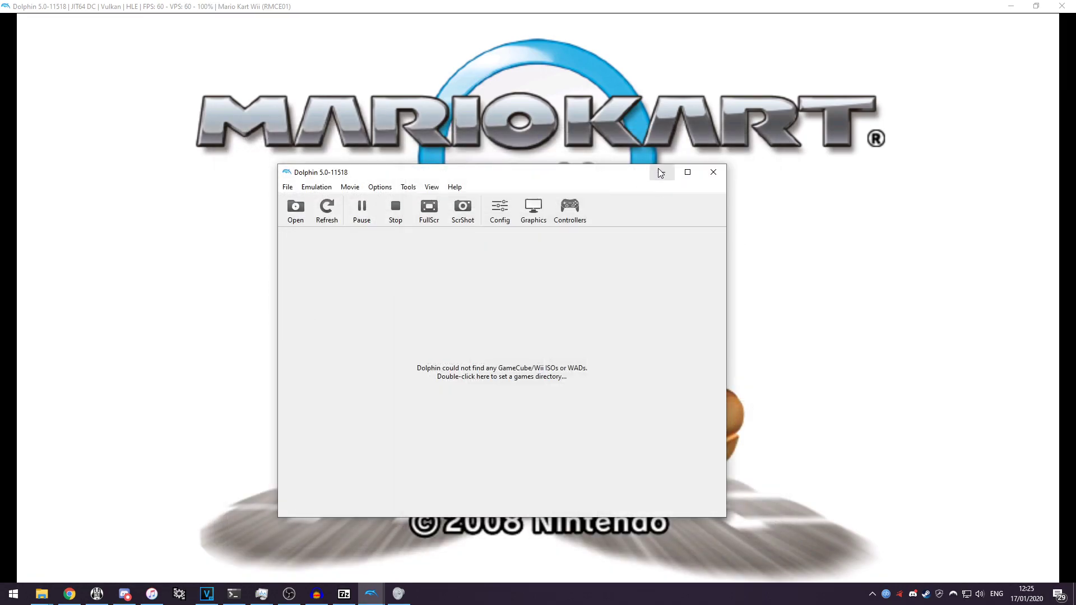
{"action": "left_click", "coordinate": [662, 172]}
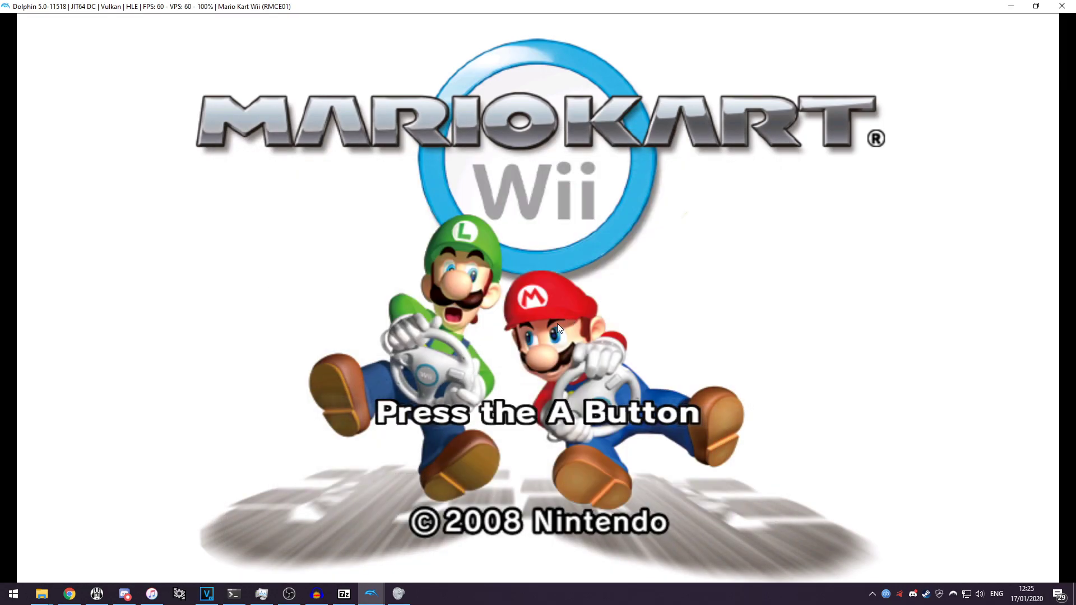
{"action": "left_click", "coordinate": [574, 347]}
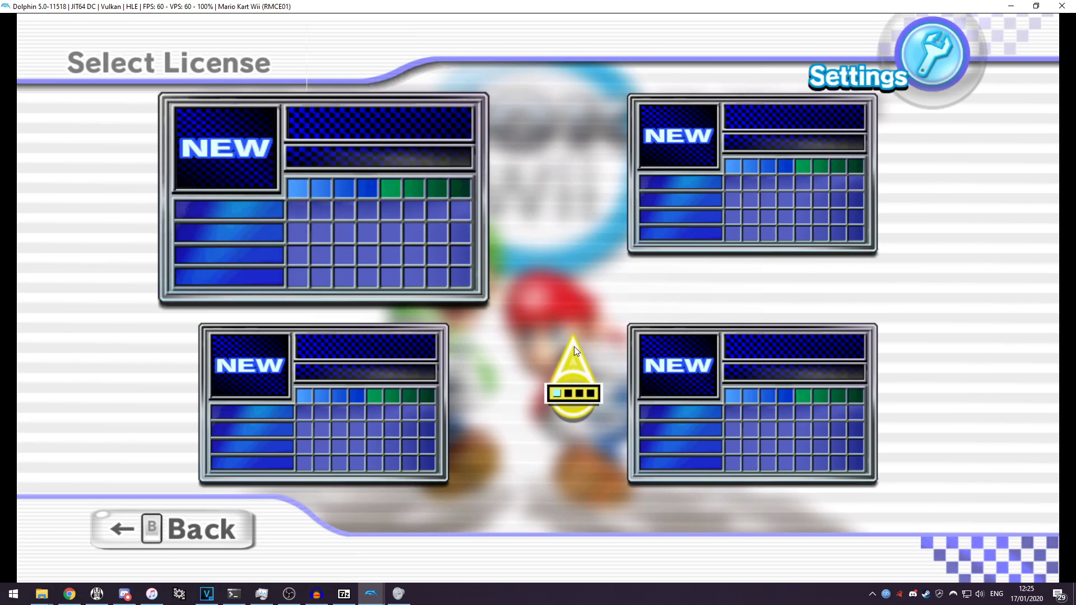